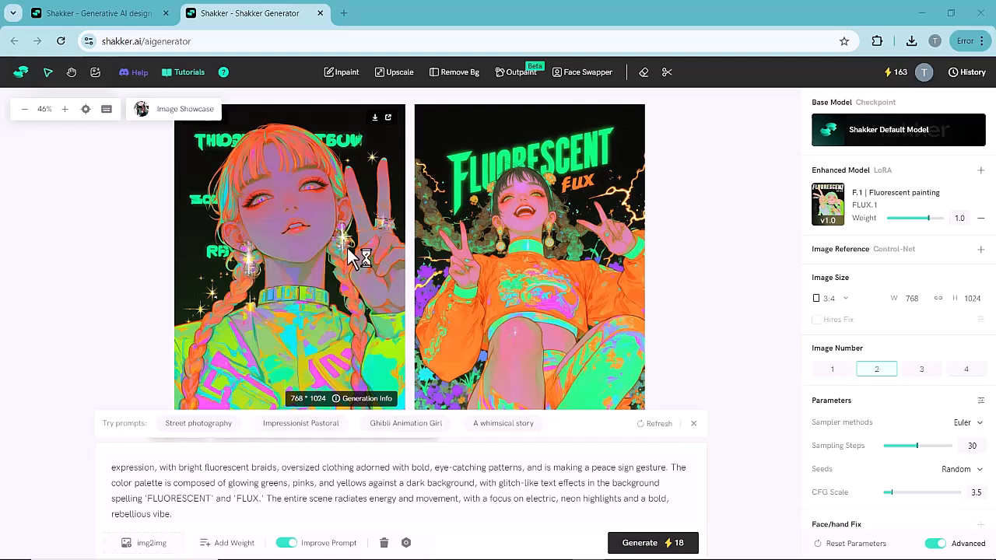
- Close the image generator page and browse the community model gallery on the Shakker home page
{"action": "key", "text": "ctrl+w"}
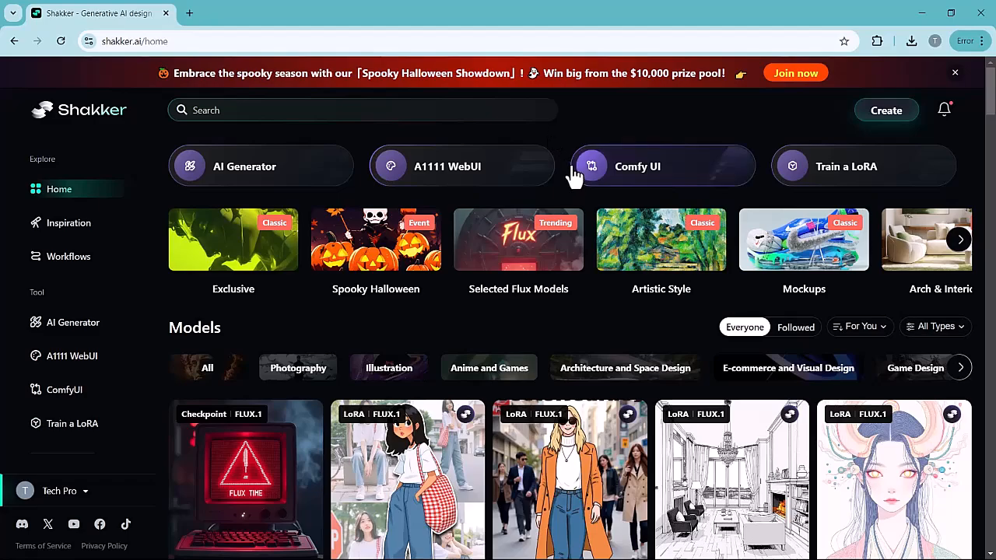
{"action": "scroll", "coordinate": [584, 288], "scroll_direction": "down", "scroll_amount": 5}
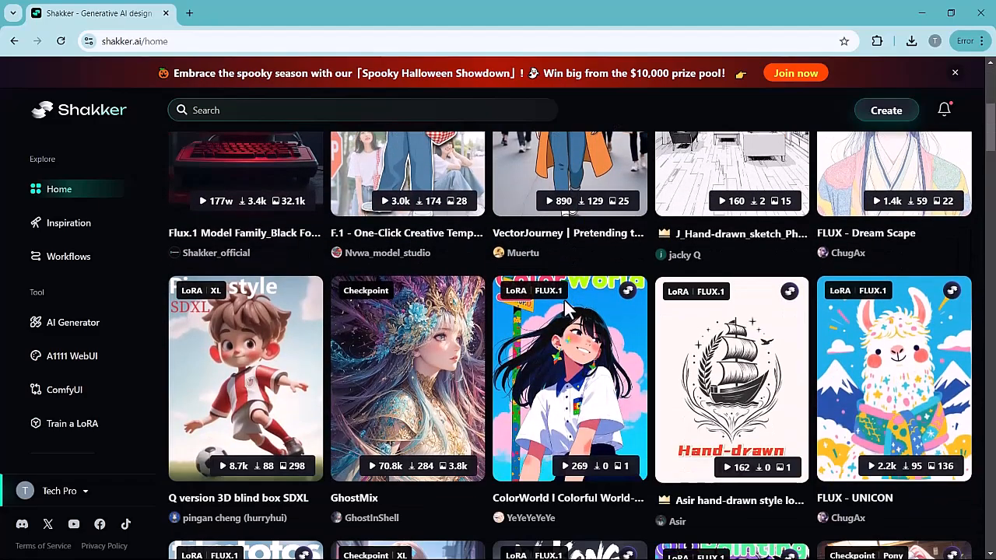
{"action": "scroll", "coordinate": [565, 304], "scroll_direction": "down", "scroll_amount": 2}
{"action": "scroll", "coordinate": [566, 310], "scroll_direction": "down", "scroll_amount": 3}
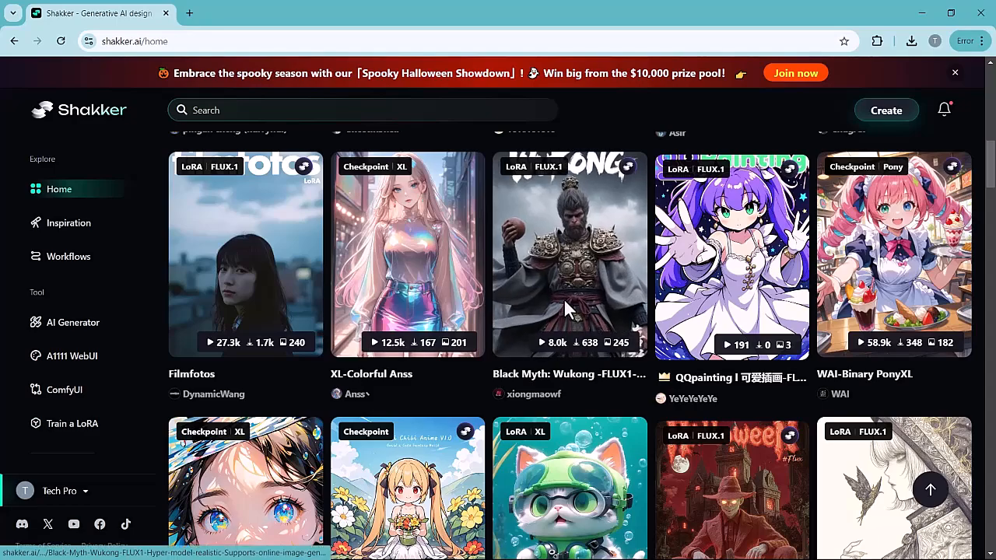
{"action": "scroll", "coordinate": [566, 310], "scroll_direction": "down", "scroll_amount": 5}
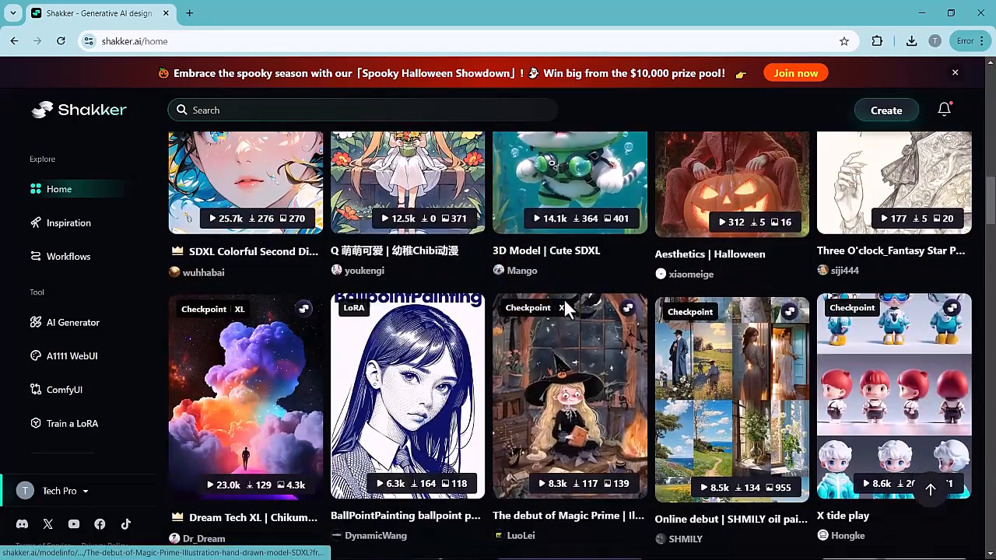
{"action": "scroll", "coordinate": [566, 309], "scroll_direction": "down", "scroll_amount": 8}
{"action": "scroll", "coordinate": [567, 308], "scroll_direction": "up", "scroll_amount": 1}
{"action": "scroll", "coordinate": [566, 304], "scroll_direction": "up", "scroll_amount": 1}
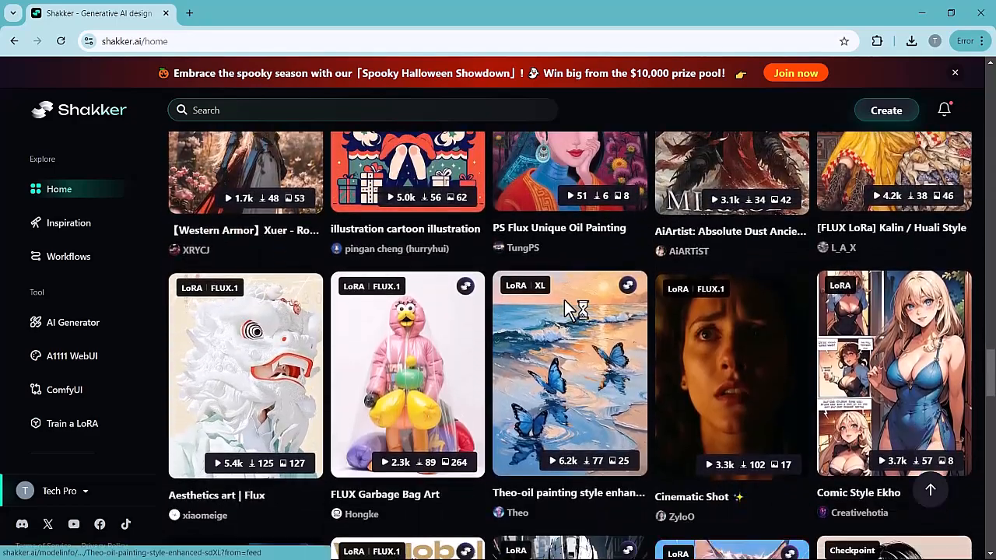
{"action": "scroll", "coordinate": [566, 304], "scroll_direction": "up", "scroll_amount": 4}
{"action": "scroll", "coordinate": [566, 310], "scroll_direction": "up", "scroll_amount": 10}
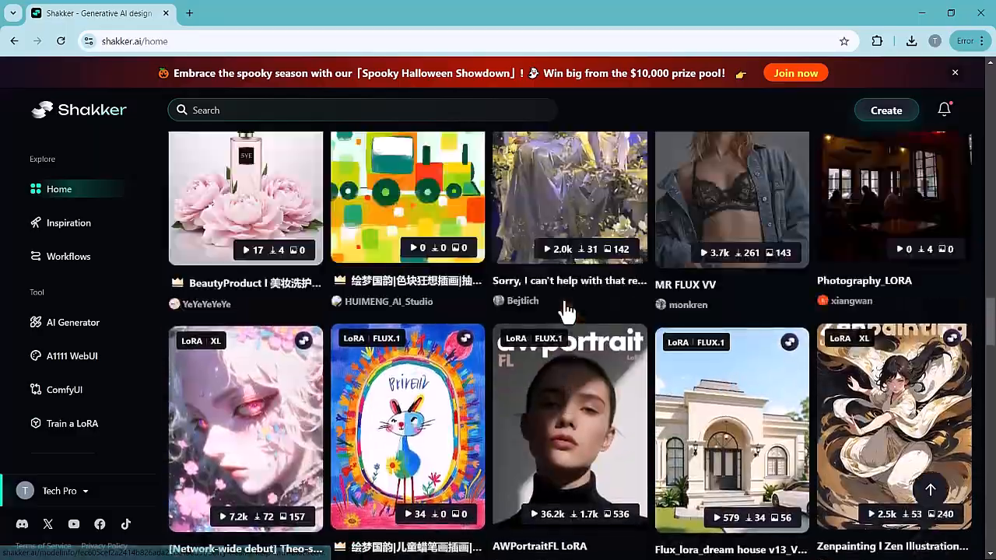
{"action": "scroll", "coordinate": [565, 309], "scroll_direction": "up", "scroll_amount": 15}
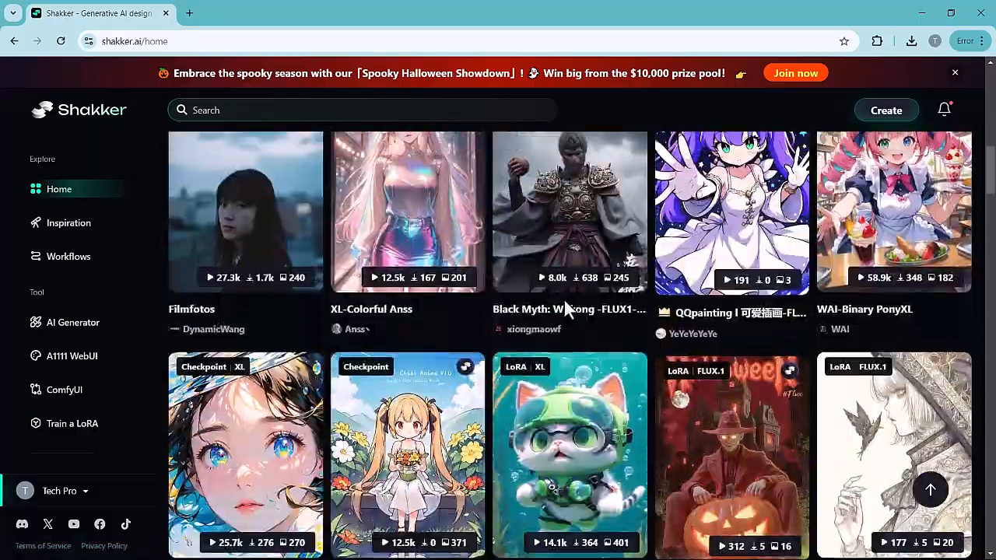
{"action": "scroll", "coordinate": [565, 304], "scroll_direction": "up", "scroll_amount": 2}
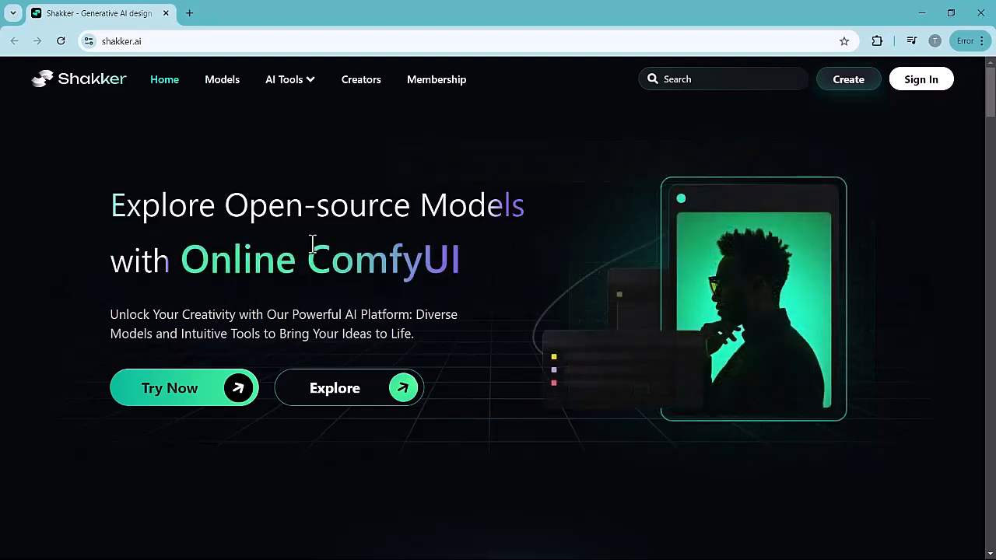
- Look through the landing page's exclusive model collections, infinite canvas section and image showcase
{"action": "scroll", "coordinate": [312, 244], "scroll_direction": "down", "scroll_amount": 5}
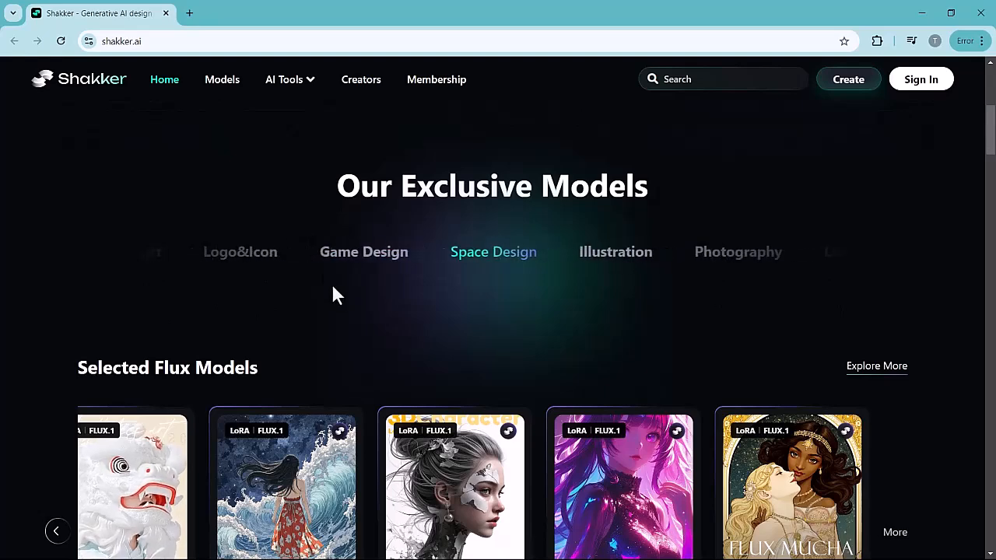
{"action": "scroll", "coordinate": [340, 301], "scroll_direction": "down", "scroll_amount": 1}
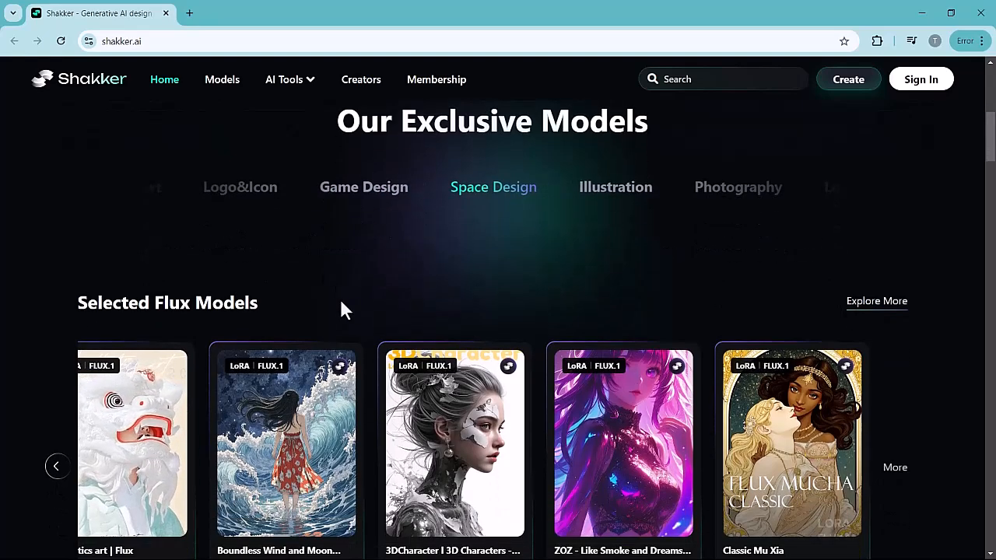
{"action": "scroll", "coordinate": [348, 249], "scroll_direction": "down", "scroll_amount": 2}
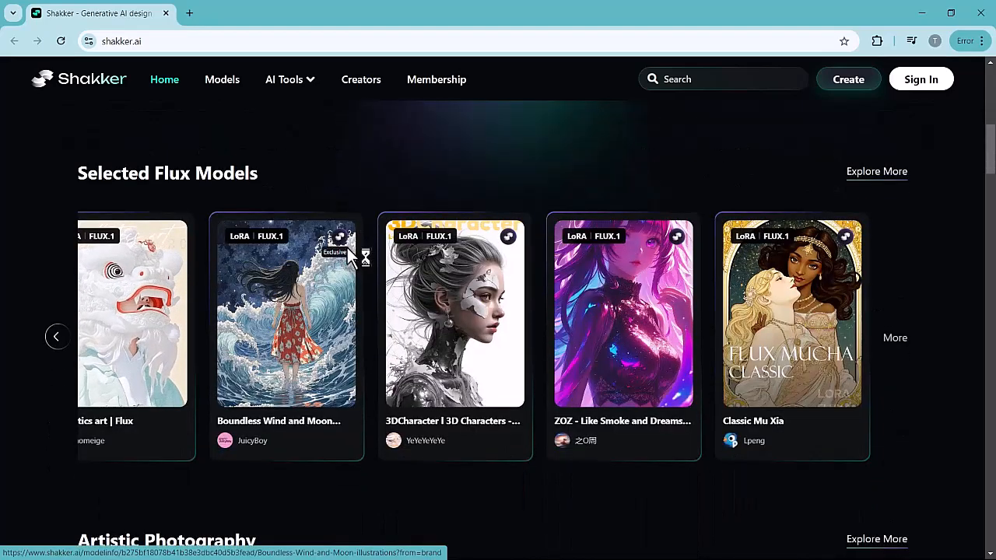
{"action": "scroll", "coordinate": [349, 253], "scroll_direction": "down", "scroll_amount": 5}
{"action": "scroll", "coordinate": [348, 259], "scroll_direction": "down", "scroll_amount": 1}
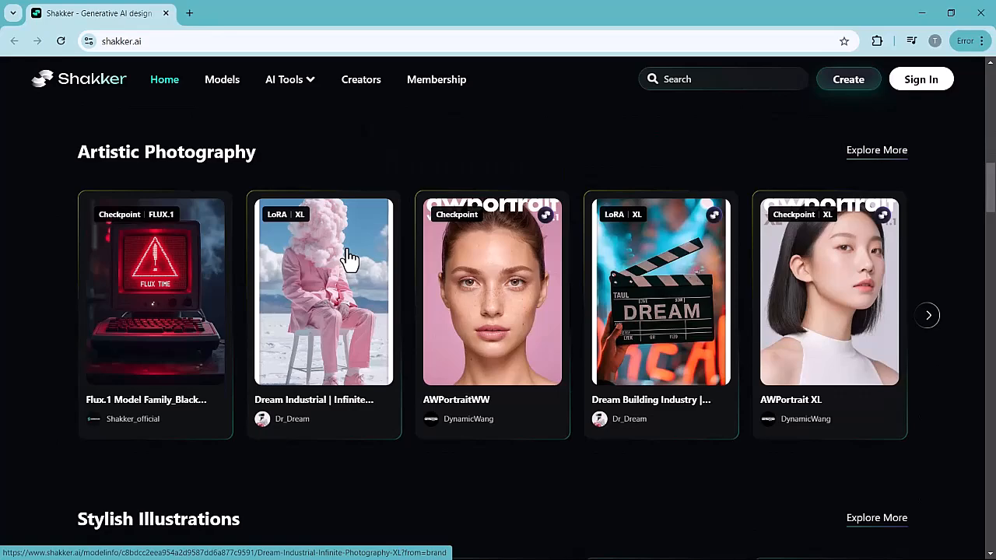
{"action": "scroll", "coordinate": [349, 257], "scroll_direction": "down", "scroll_amount": 5}
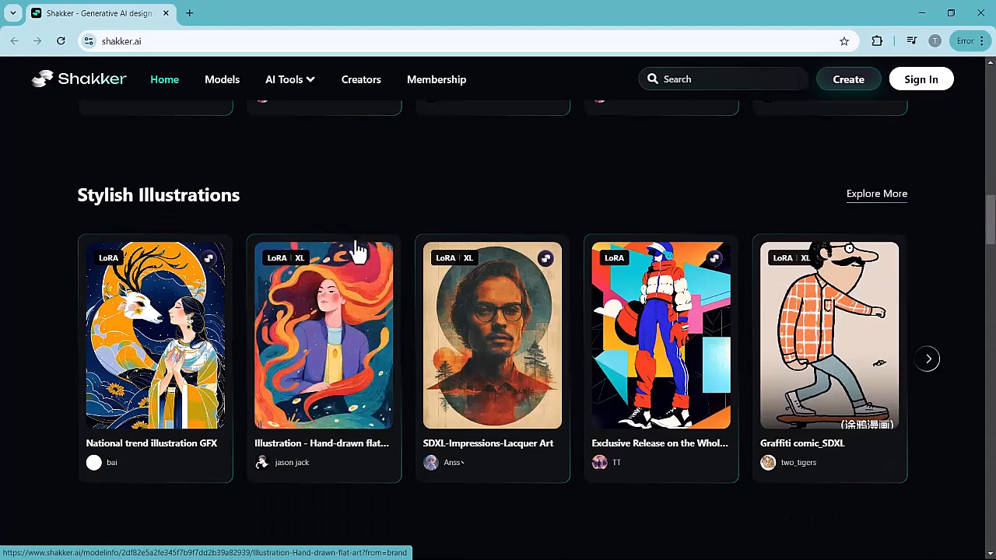
{"action": "scroll", "coordinate": [374, 209], "scroll_direction": "down", "scroll_amount": 5}
{"action": "scroll", "coordinate": [373, 208], "scroll_direction": "down", "scroll_amount": 6}
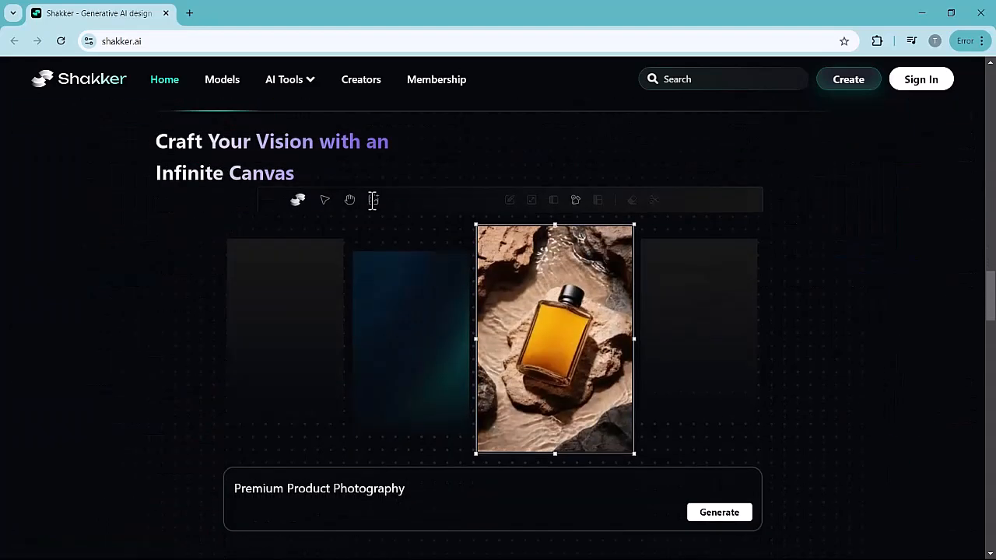
{"action": "scroll", "coordinate": [273, 244], "scroll_direction": "down", "scroll_amount": 15}
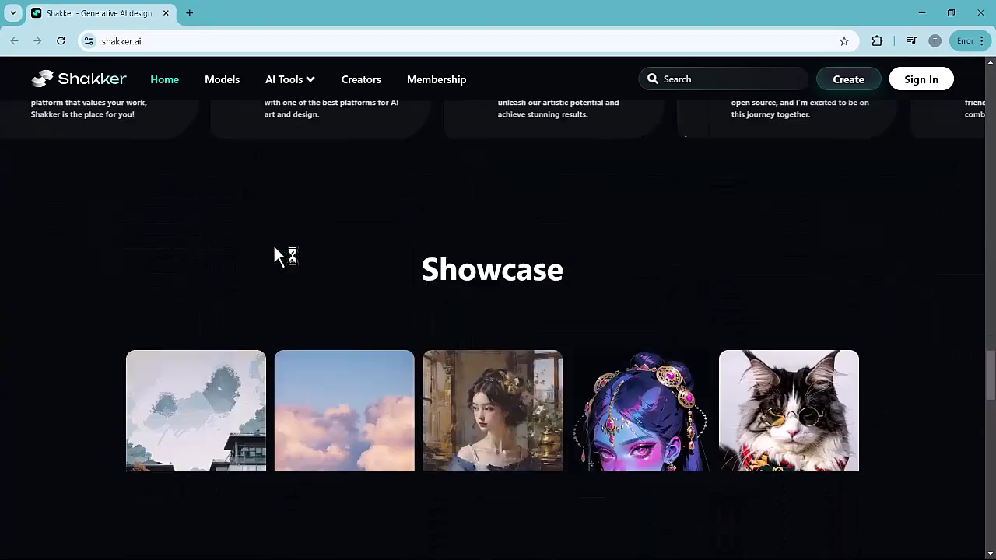
{"action": "scroll", "coordinate": [273, 245], "scroll_direction": "up", "scroll_amount": 3}
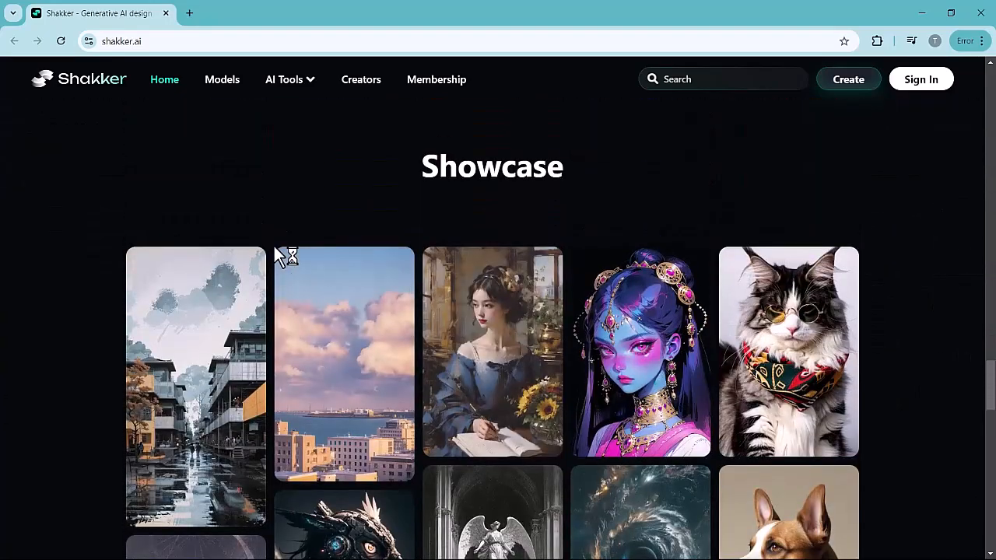
{"action": "scroll", "coordinate": [274, 245], "scroll_direction": "down", "scroll_amount": 2}
{"action": "scroll", "coordinate": [274, 249], "scroll_direction": "down", "scroll_amount": 6}
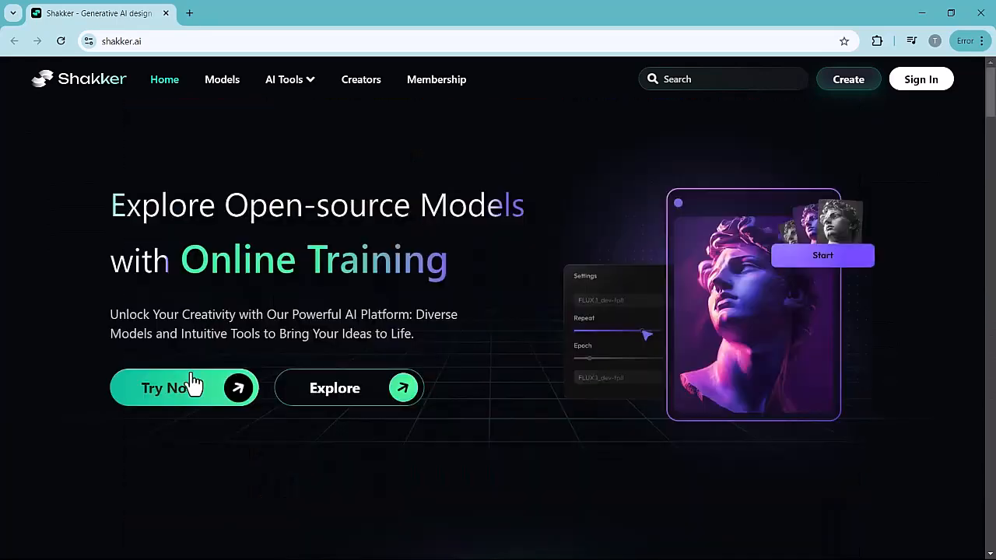
- Enter the platform from the landing page and browse the available checkpoint and LoRA models and ComfyUI workflows
{"action": "left_click", "coordinate": [200, 393]}
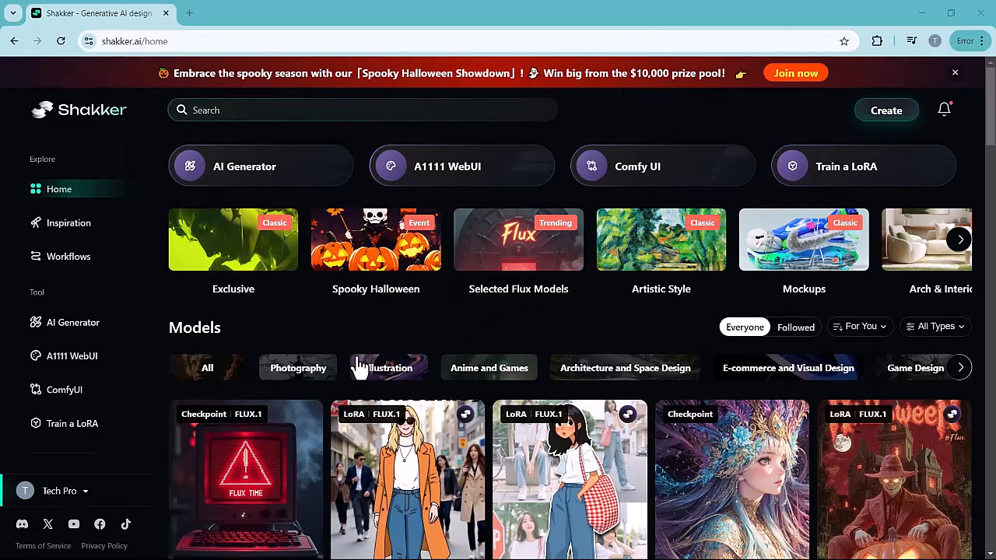
{"action": "scroll", "coordinate": [363, 338], "scroll_direction": "down", "scroll_amount": 5}
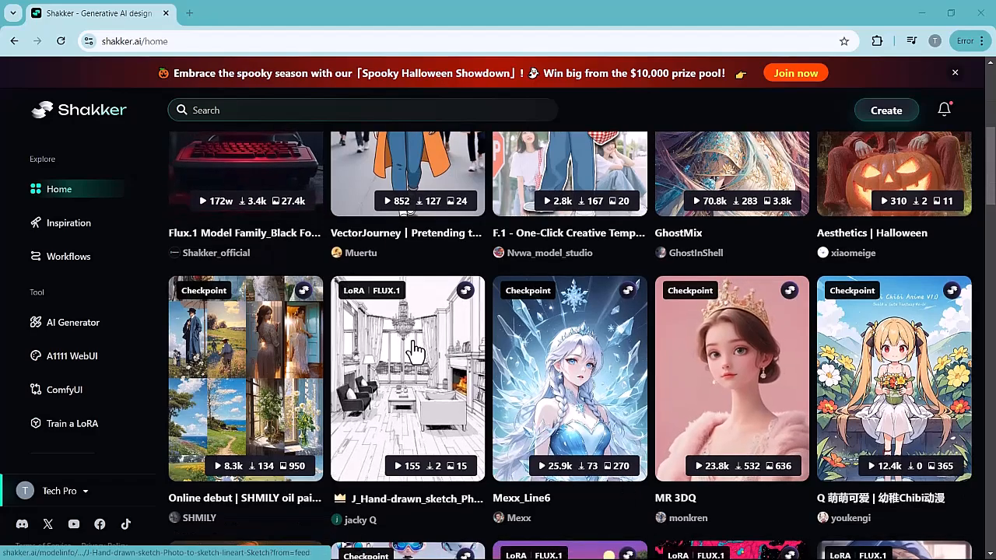
{"action": "scroll", "coordinate": [413, 350], "scroll_direction": "down", "scroll_amount": 3}
{"action": "scroll", "coordinate": [415, 352], "scroll_direction": "down", "scroll_amount": 9}
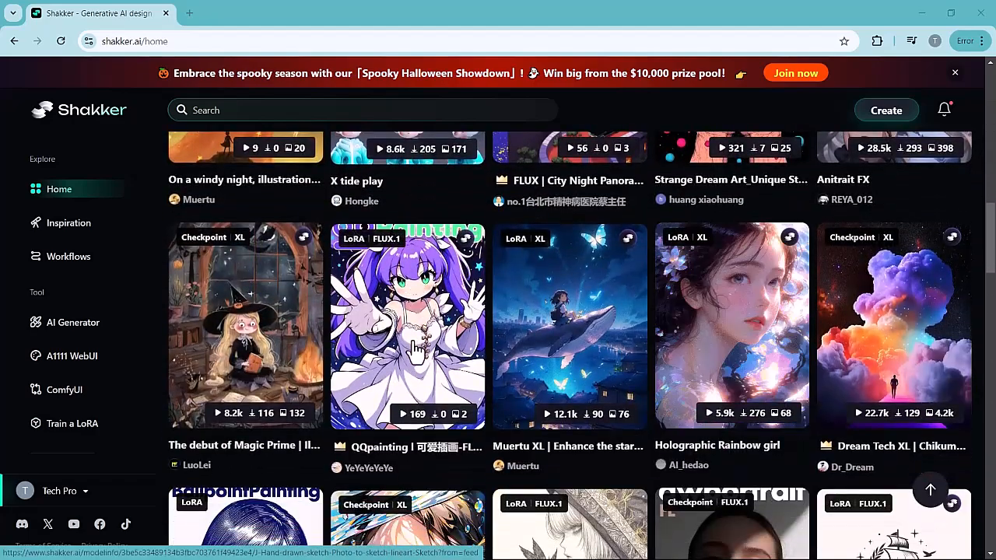
{"action": "scroll", "coordinate": [415, 352], "scroll_direction": "down", "scroll_amount": 4}
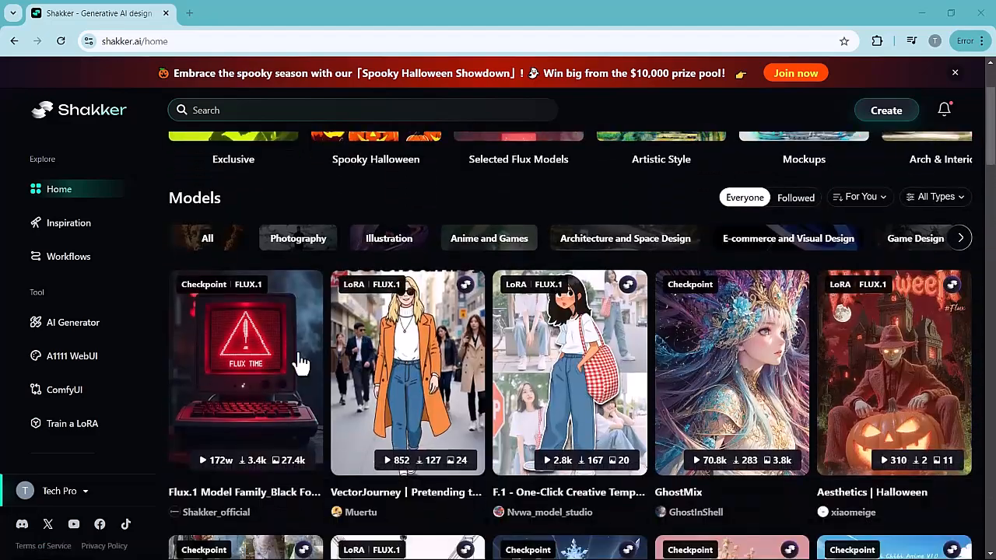
{"action": "scroll", "coordinate": [303, 357], "scroll_direction": "down", "scroll_amount": 4}
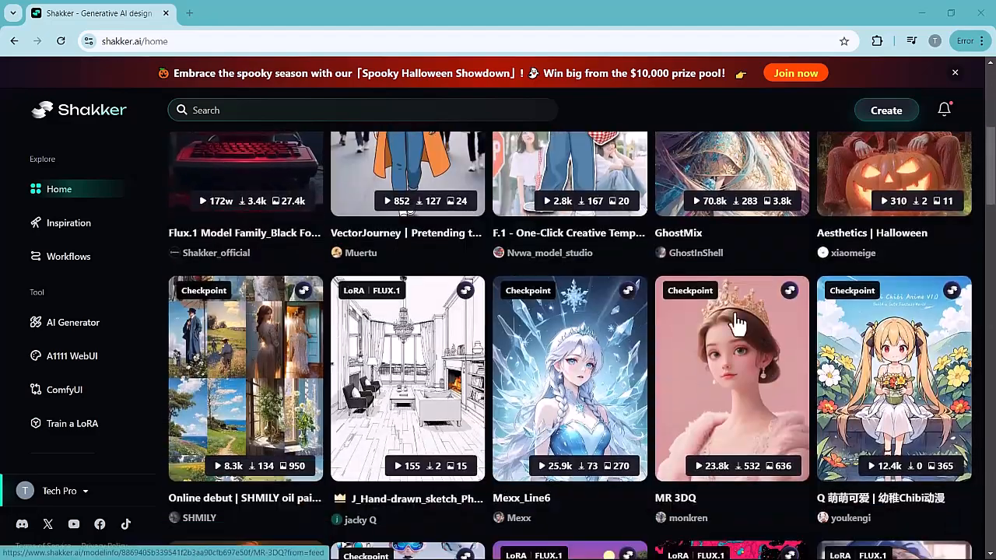
{"action": "scroll", "coordinate": [414, 352], "scroll_direction": "down", "scroll_amount": 3}
{"action": "scroll", "coordinate": [414, 352], "scroll_direction": "down", "scroll_amount": 5}
{"action": "scroll", "coordinate": [417, 354], "scroll_direction": "down", "scroll_amount": 5}
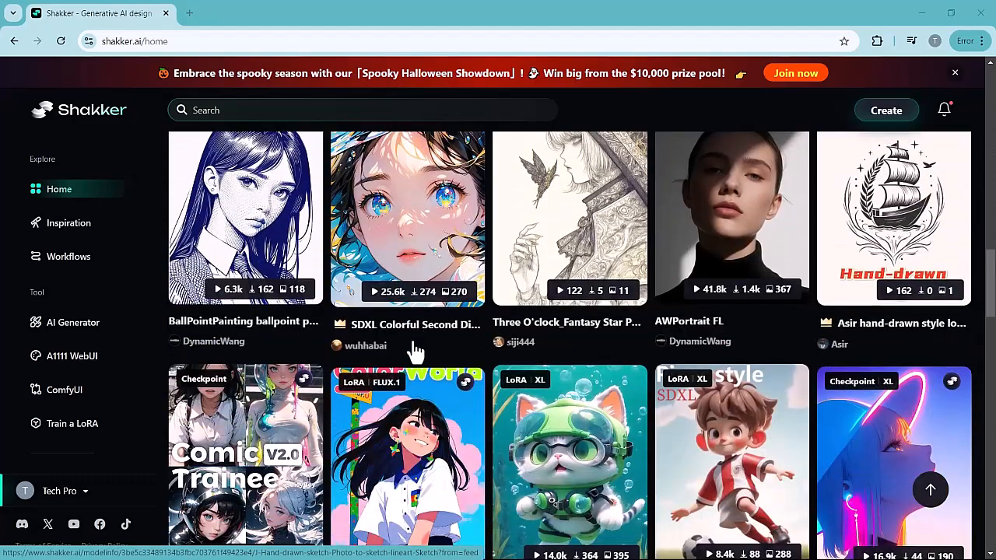
{"action": "scroll", "coordinate": [416, 351], "scroll_direction": "down", "scroll_amount": 5}
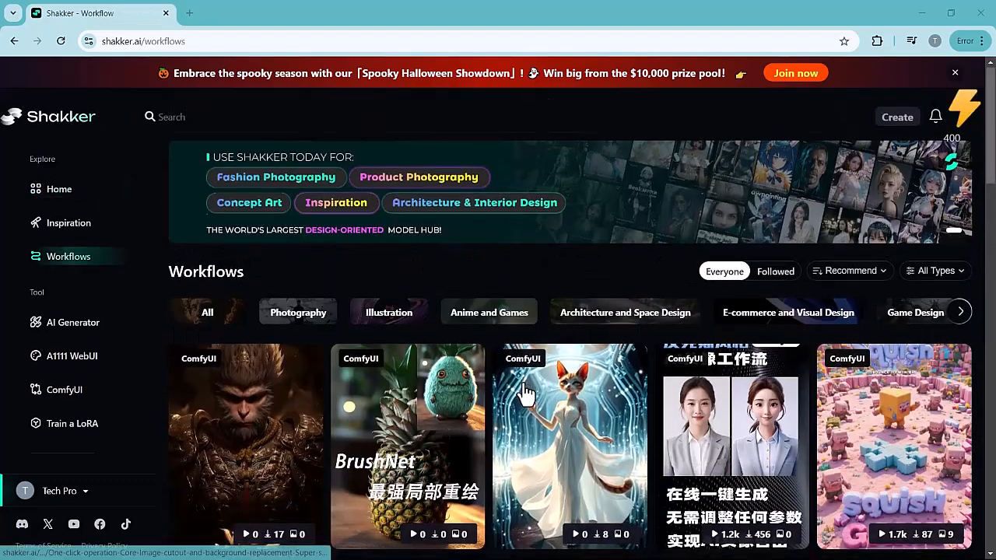
{"action": "scroll", "coordinate": [526, 394], "scroll_direction": "down", "scroll_amount": 3}
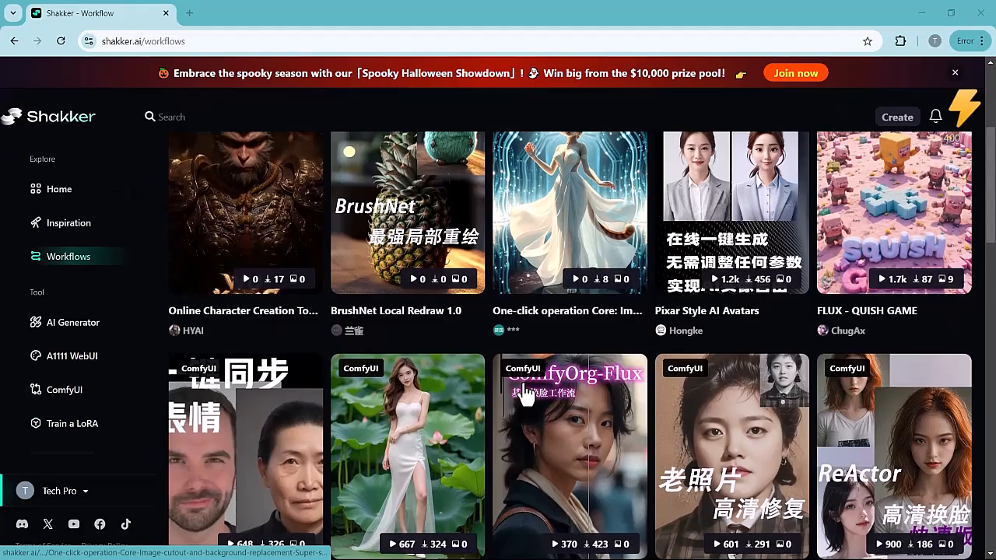
{"action": "scroll", "coordinate": [526, 394], "scroll_direction": "down", "scroll_amount": 5}
{"action": "scroll", "coordinate": [526, 393], "scroll_direction": "down", "scroll_amount": 4}
{"action": "scroll", "coordinate": [526, 393], "scroll_direction": "up", "scroll_amount": 5}
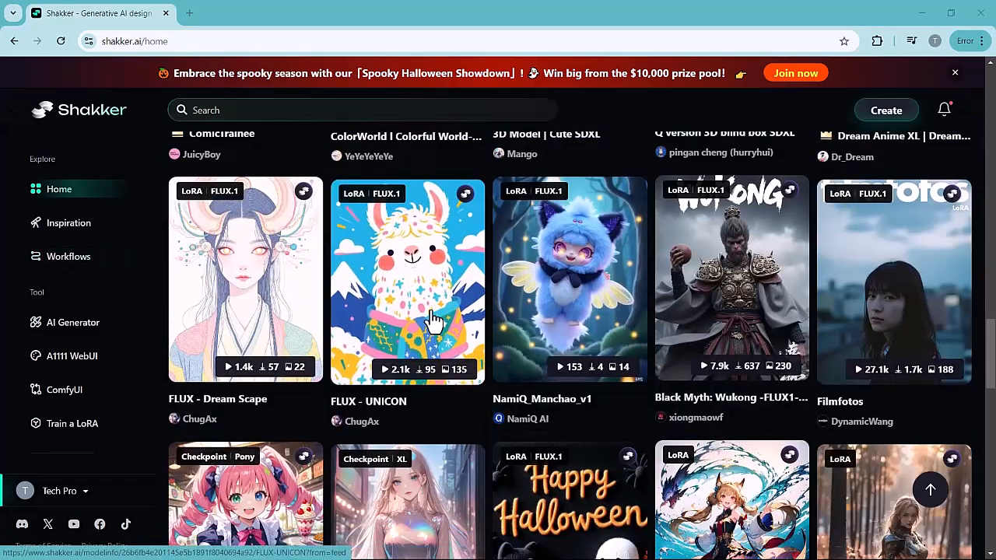
{"action": "scroll", "coordinate": [436, 319], "scroll_direction": "down", "scroll_amount": 3}
{"action": "scroll", "coordinate": [436, 319], "scroll_direction": "up", "scroll_amount": 3}
{"action": "scroll", "coordinate": [722, 285], "scroll_direction": "down", "scroll_amount": 1}
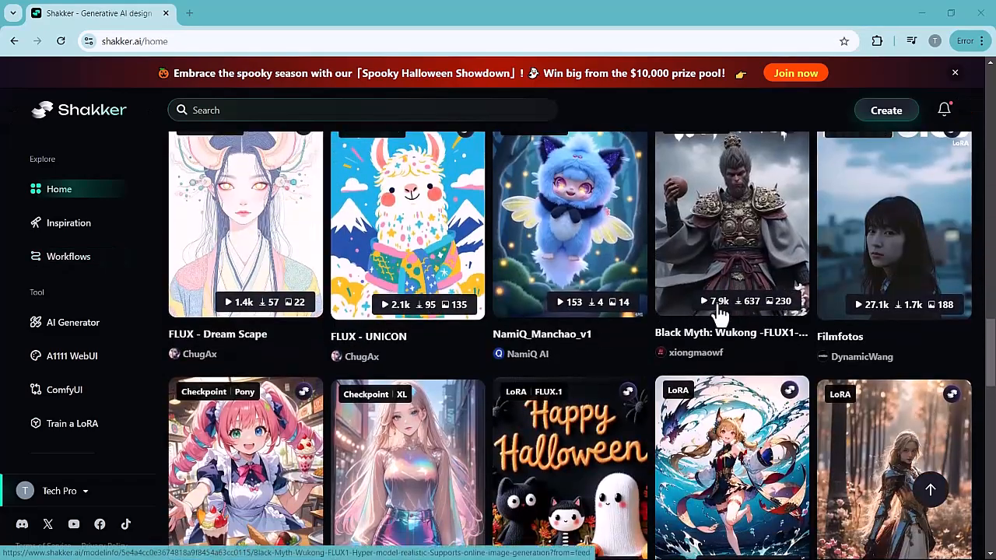
- Open the Black Myth: Wukong FLUX1 model from the gallery and review its sample images, run and download options, and version details
{"action": "left_click", "coordinate": [696, 215]}
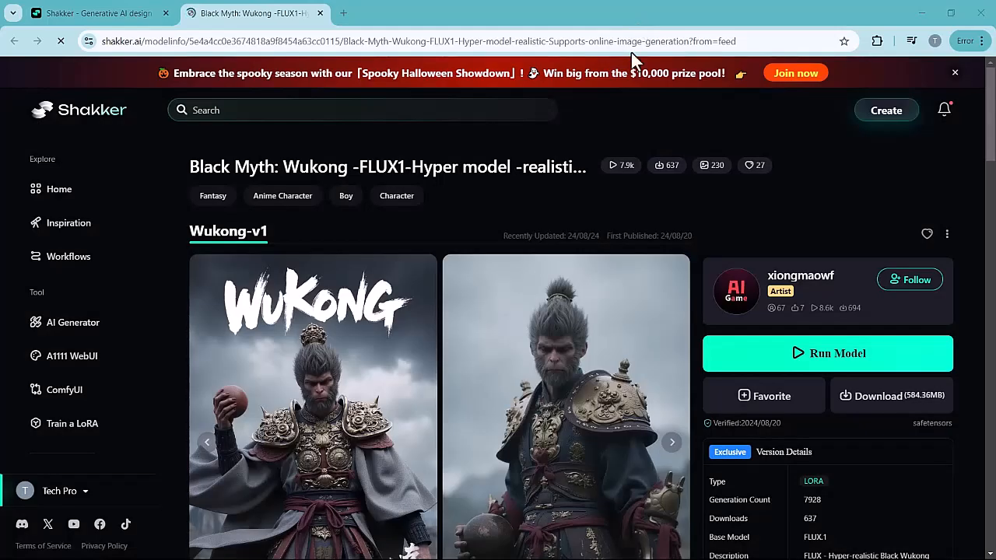
{"action": "scroll", "coordinate": [523, 401], "scroll_direction": "down", "scroll_amount": 2}
{"action": "scroll", "coordinate": [529, 406], "scroll_direction": "up", "scroll_amount": 2}
{"action": "scroll", "coordinate": [529, 397], "scroll_direction": "down", "scroll_amount": 1}
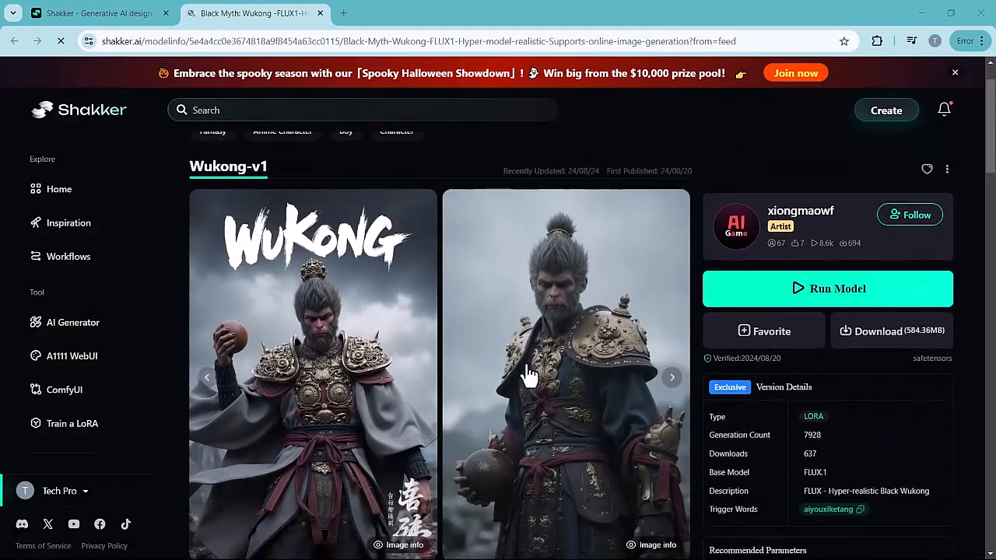
{"action": "scroll", "coordinate": [778, 284], "scroll_direction": "down", "scroll_amount": 1}
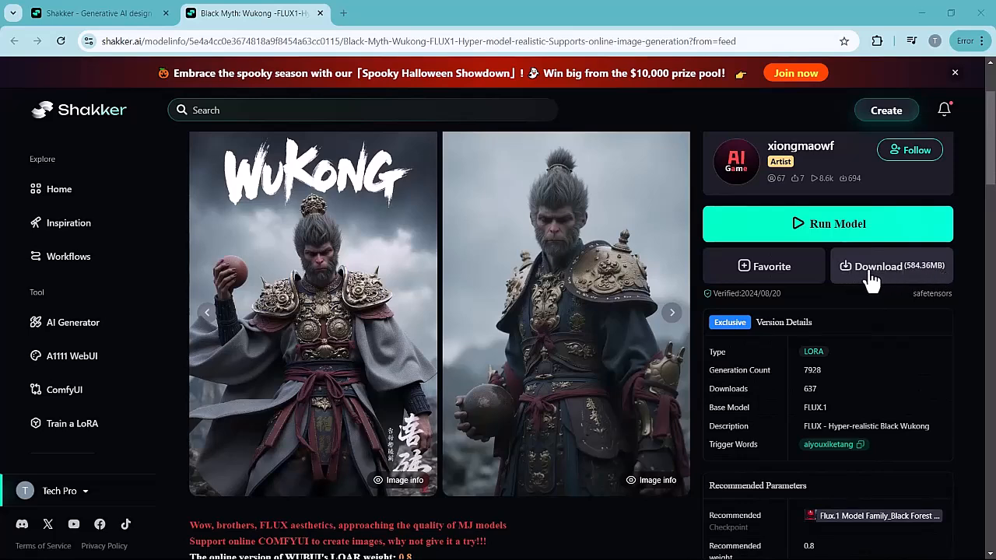
{"action": "scroll", "coordinate": [457, 191], "scroll_direction": "up", "scroll_amount": 2}
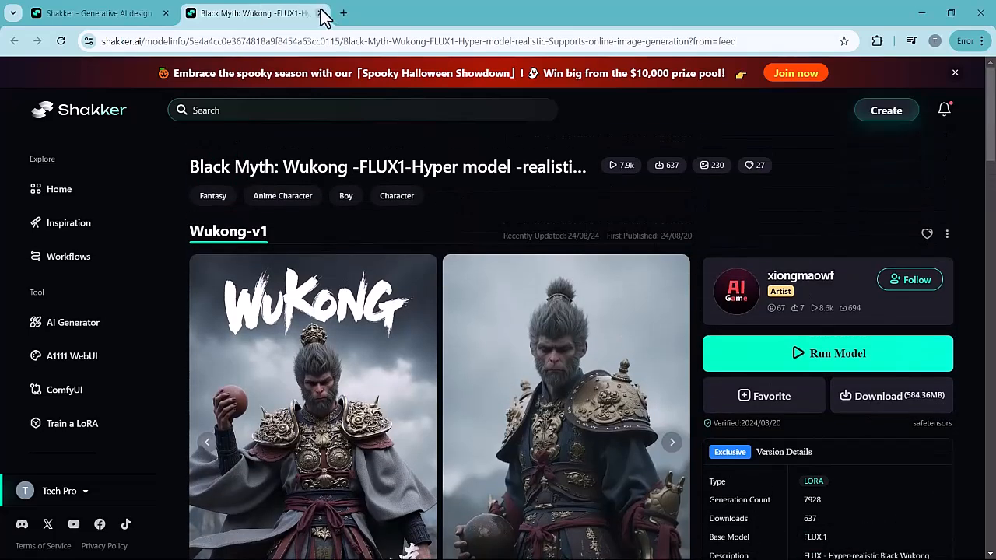
- Close the Black Myth: Wukong model page and open the AI Generator
{"action": "left_click", "coordinate": [319, 13]}
{"action": "scroll", "coordinate": [526, 393], "scroll_direction": "up", "scroll_amount": 10}
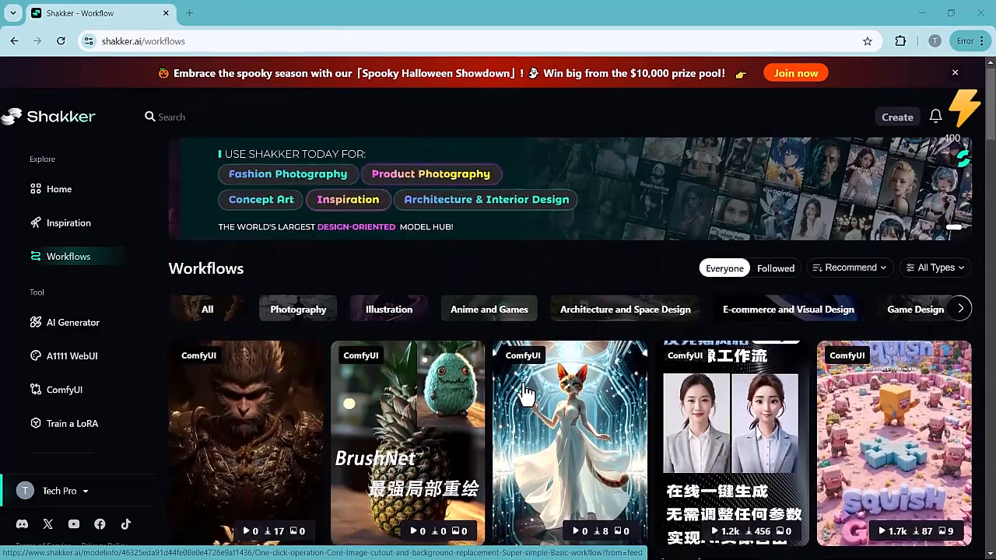
{"action": "left_click", "coordinate": [74, 326]}
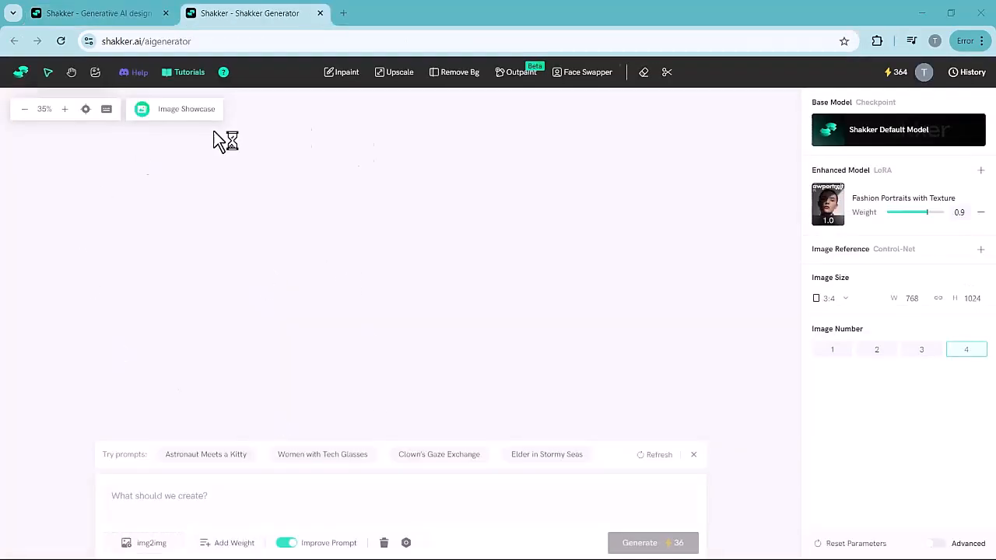
- Check the available base model and browse the featured LoRA models, keeping Fashion Portraits with Texture as the enhanced model
{"action": "left_click", "coordinate": [253, 504]}
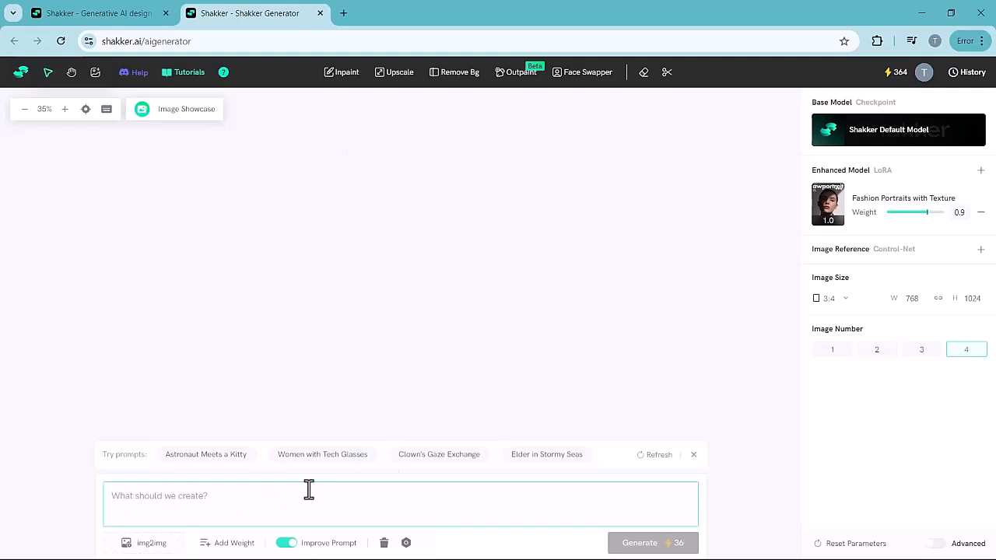
{"action": "left_click", "coordinate": [837, 134]}
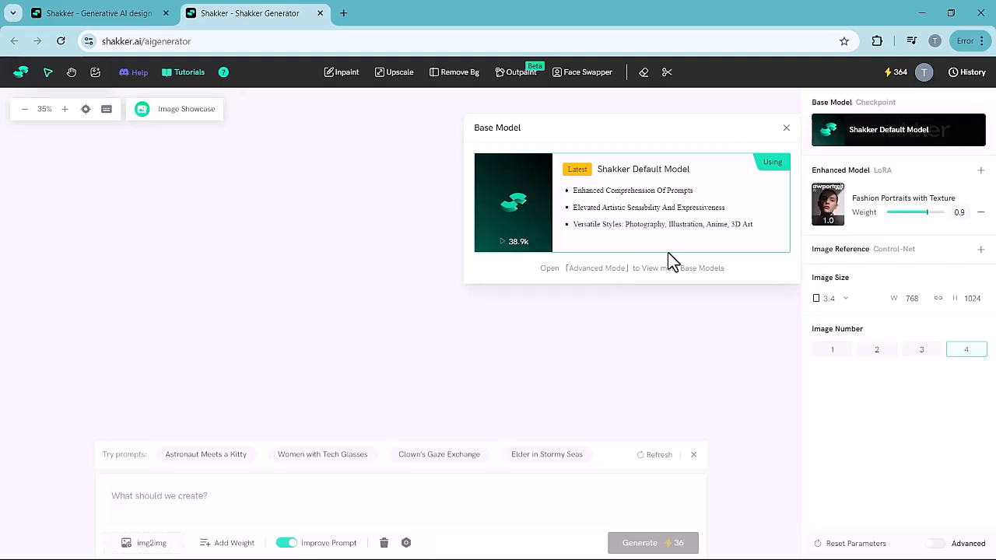
{"action": "left_click", "coordinate": [981, 171]}
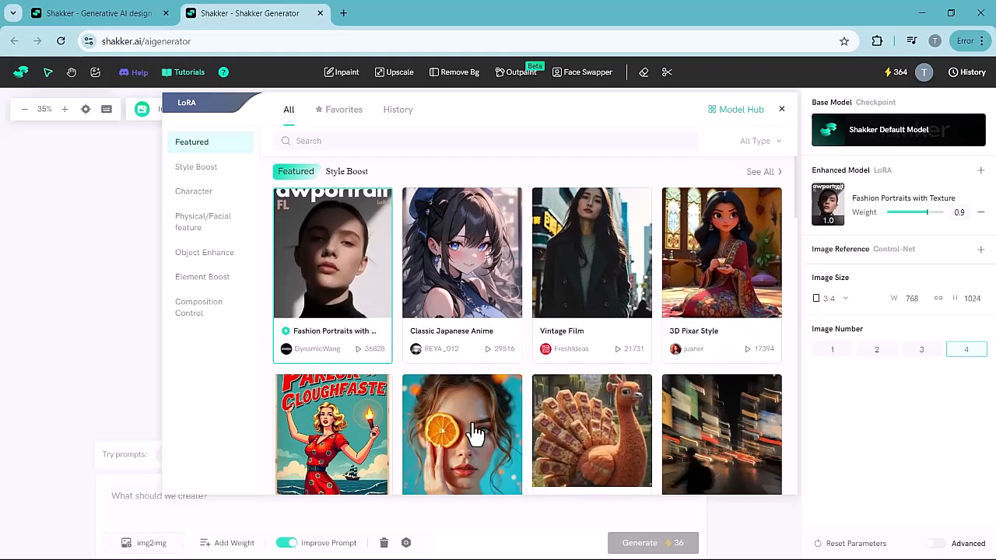
{"action": "scroll", "coordinate": [471, 428], "scroll_direction": "down", "scroll_amount": 2}
{"action": "scroll", "coordinate": [470, 428], "scroll_direction": "down", "scroll_amount": 10}
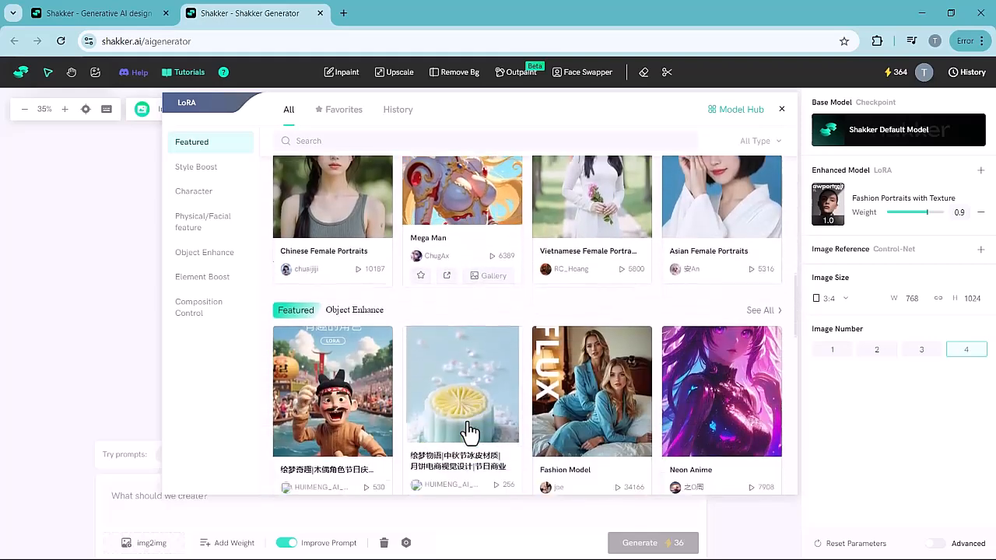
{"action": "scroll", "coordinate": [470, 432], "scroll_direction": "down", "scroll_amount": 3}
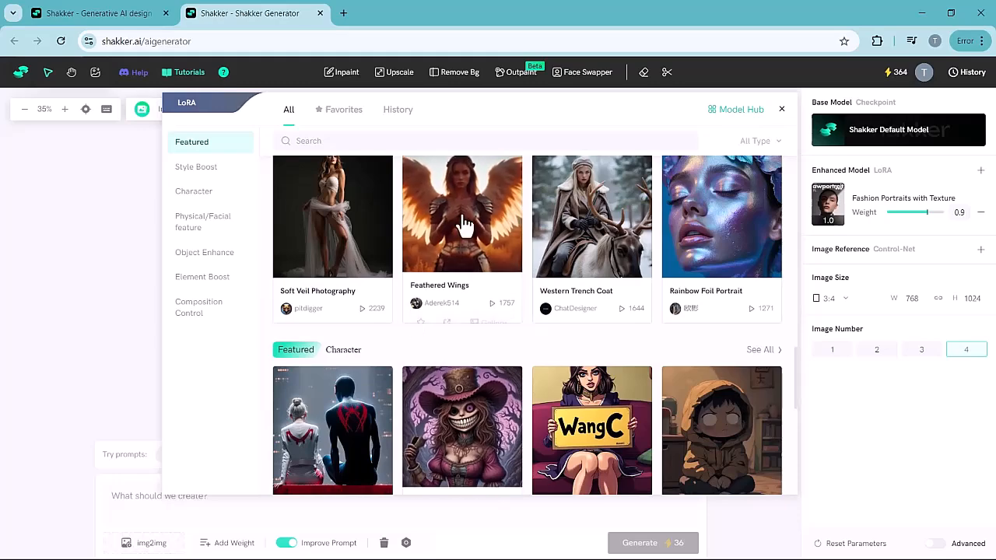
{"action": "scroll", "coordinate": [398, 337], "scroll_direction": "up", "scroll_amount": 5}
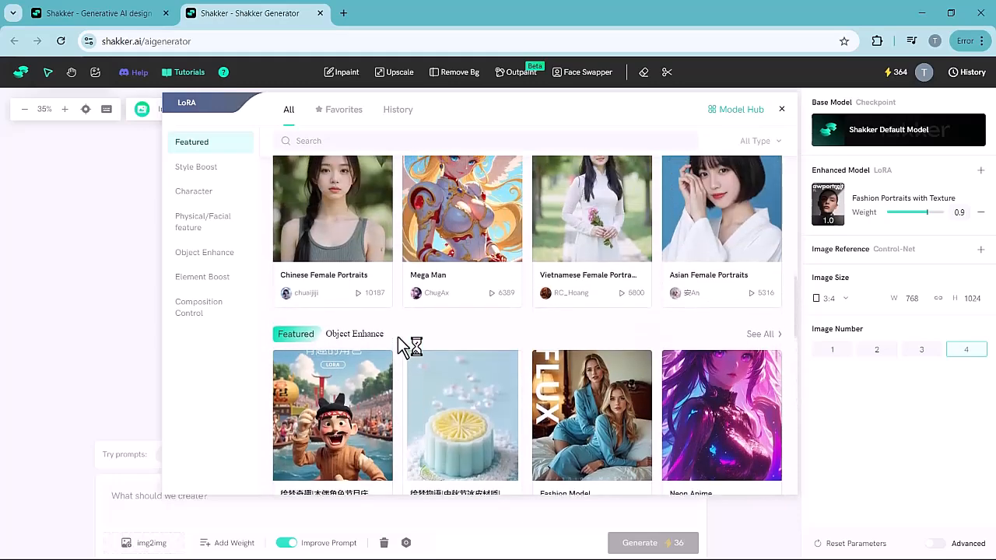
{"action": "scroll", "coordinate": [399, 345], "scroll_direction": "up", "scroll_amount": 3}
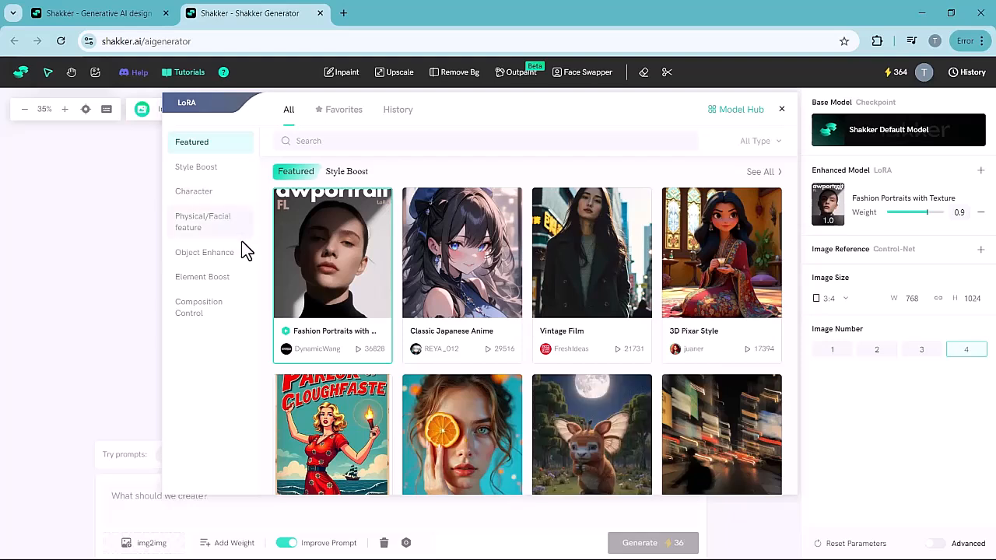
{"action": "mouse_move", "coordinate": [340, 267]}
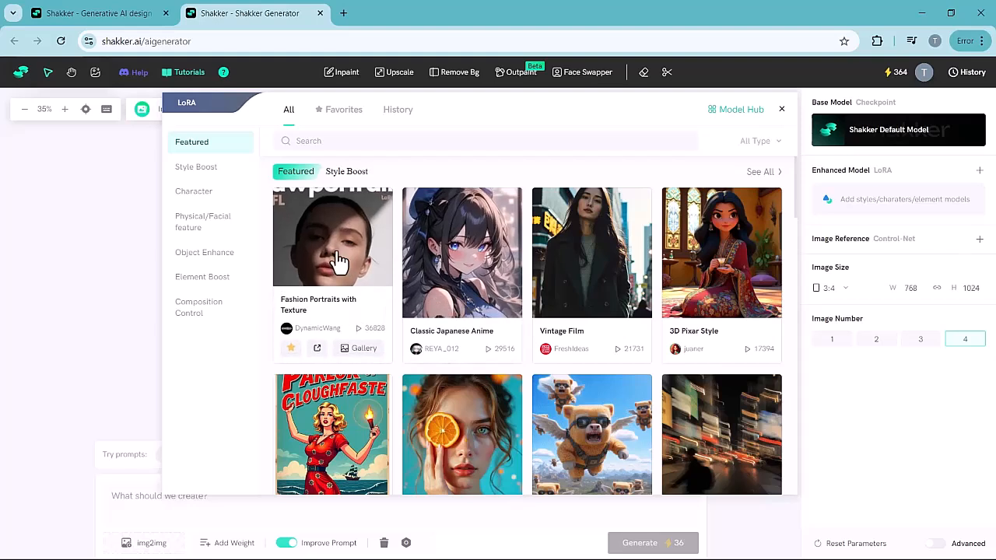
{"action": "left_click", "coordinate": [782, 114]}
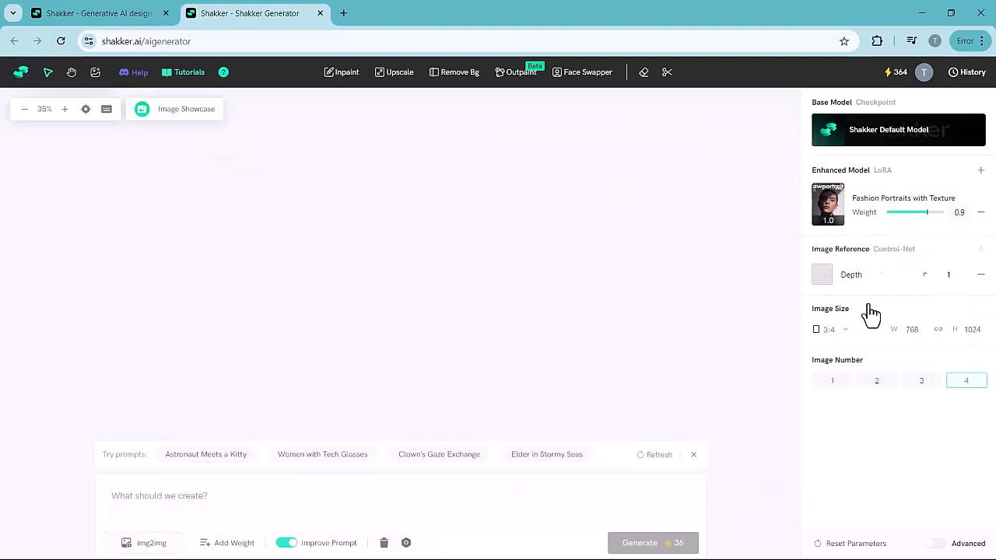
- Review the aspect ratio options, keep the image size at 3:4 and set the image number to 2
{"action": "left_click", "coordinate": [819, 335]}
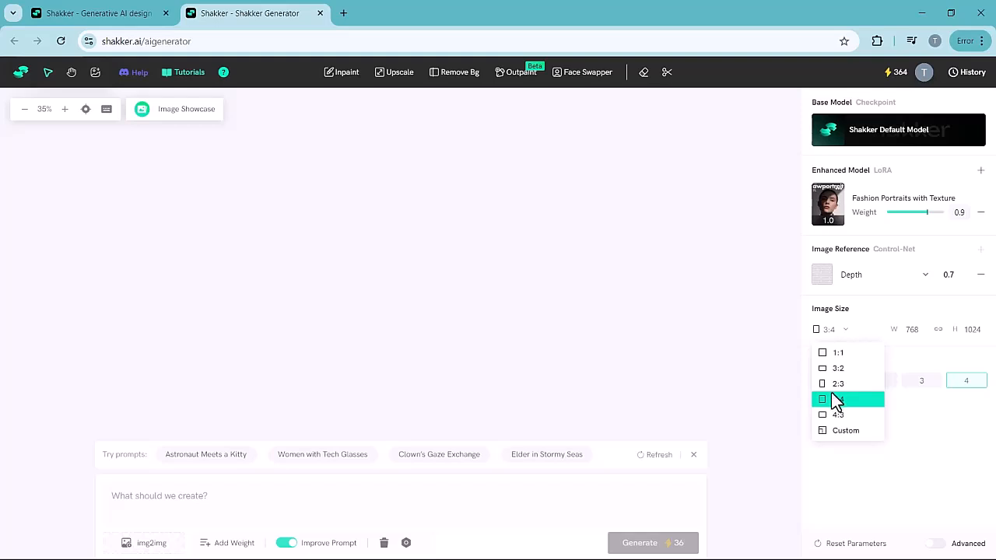
{"action": "left_click", "coordinate": [816, 337]}
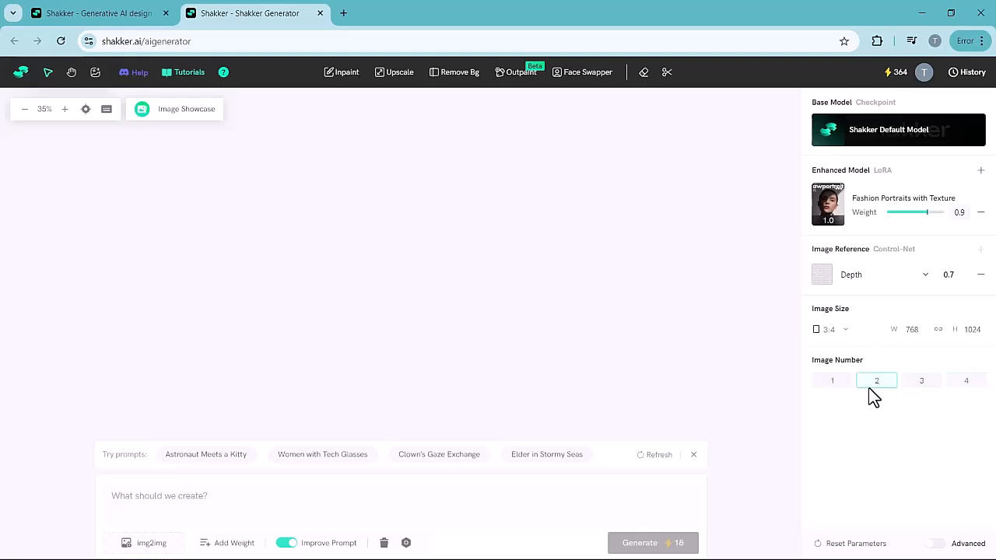
- Paste the prompt for a realistic portrait of an elegant dark-haired woman, remove "flowing" from the white dress description, and generate the images
{"action": "left_click", "coordinate": [159, 501]}
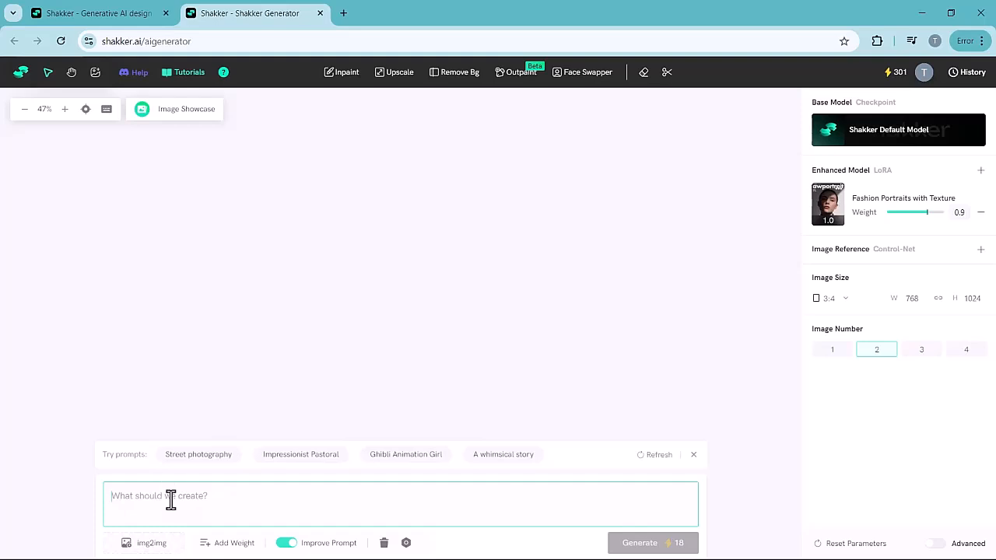
{"action": "type", "text": "Generate a realistic portrait of an elegant woman with long dark hair, deep brown eyes, and soft skin. She is wearing a flowing white dress, standing in soft natural light, and her expression is calm and thoughtful."}
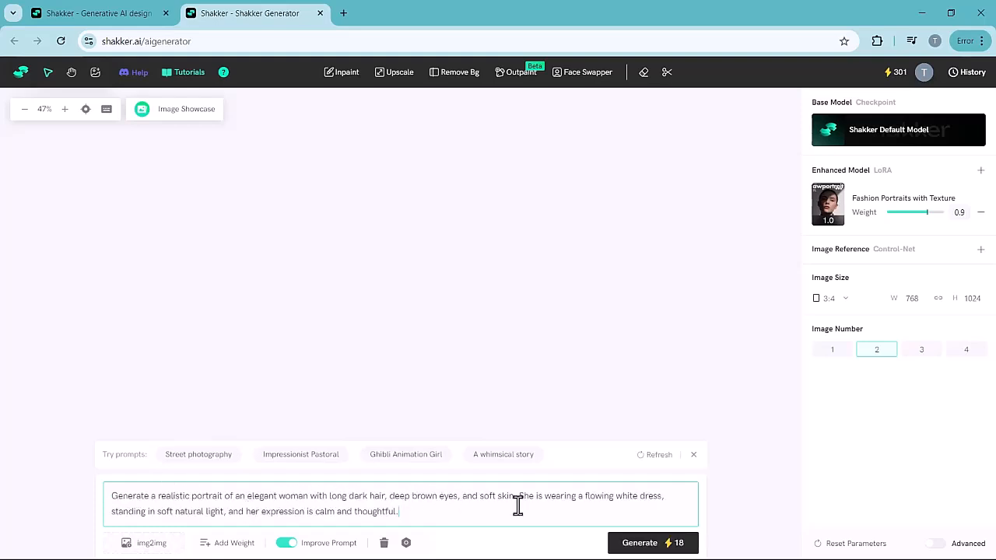
{"action": "double_click", "coordinate": [610, 498]}
{"action": "key", "text": "BackSpace"}
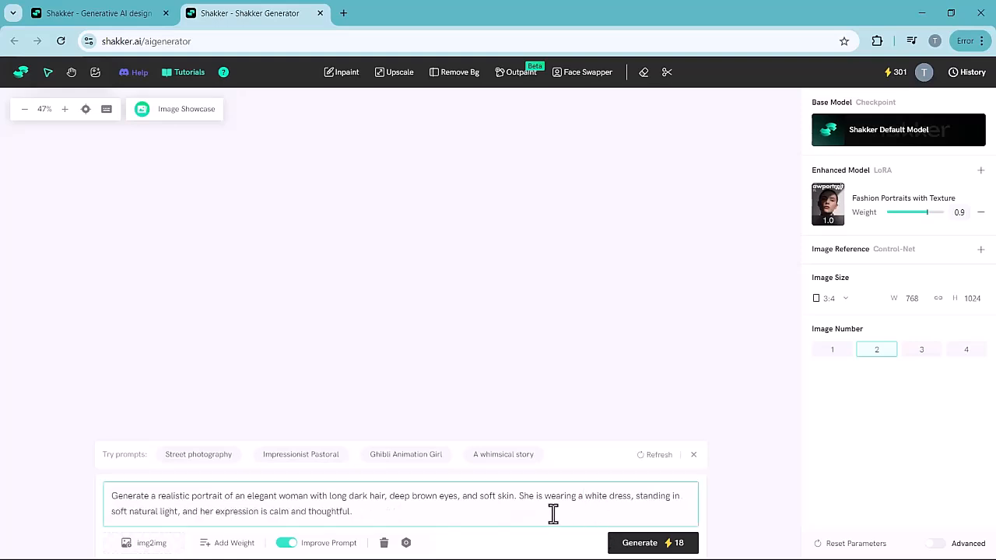
{"action": "left_click", "coordinate": [637, 544]}
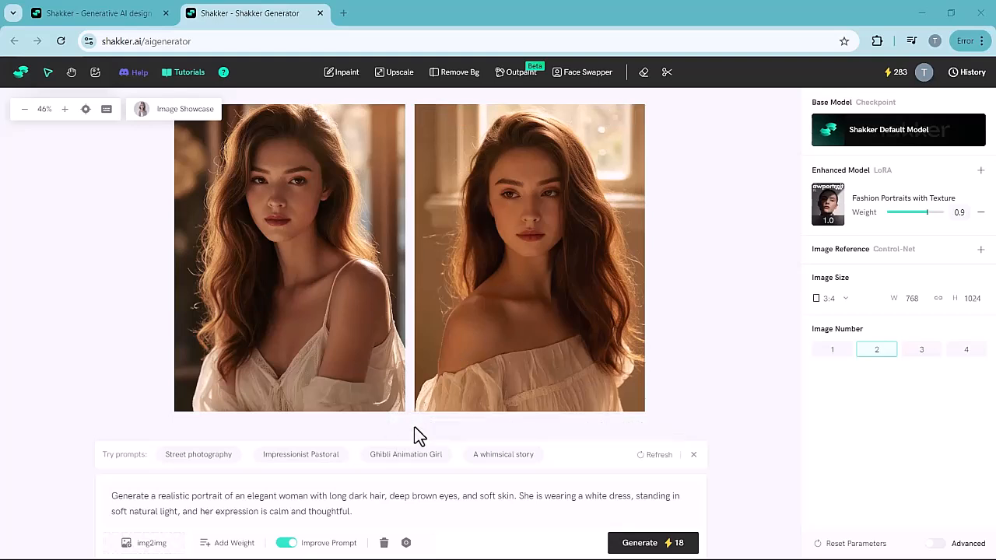
- Inpaint the first portrait's hair with the prompt "change the hair color to black" and compare the result with the original
{"action": "left_click", "coordinate": [349, 356]}
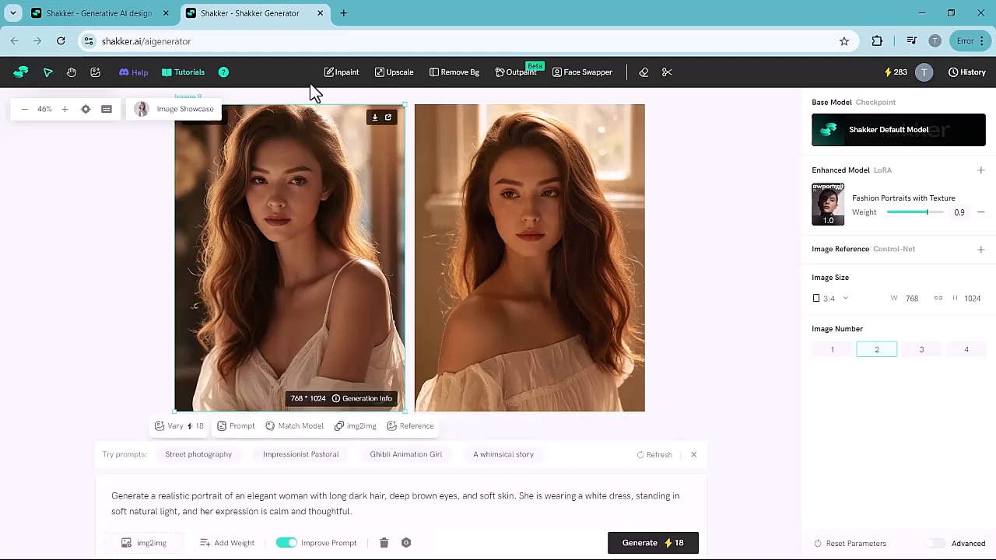
{"action": "left_click", "coordinate": [341, 73]}
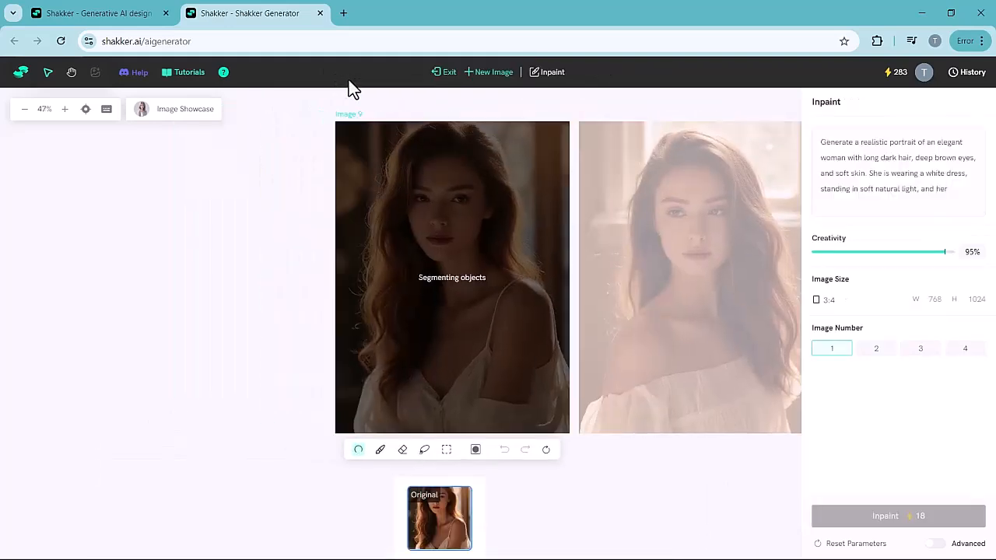
{"action": "left_click", "coordinate": [417, 264]}
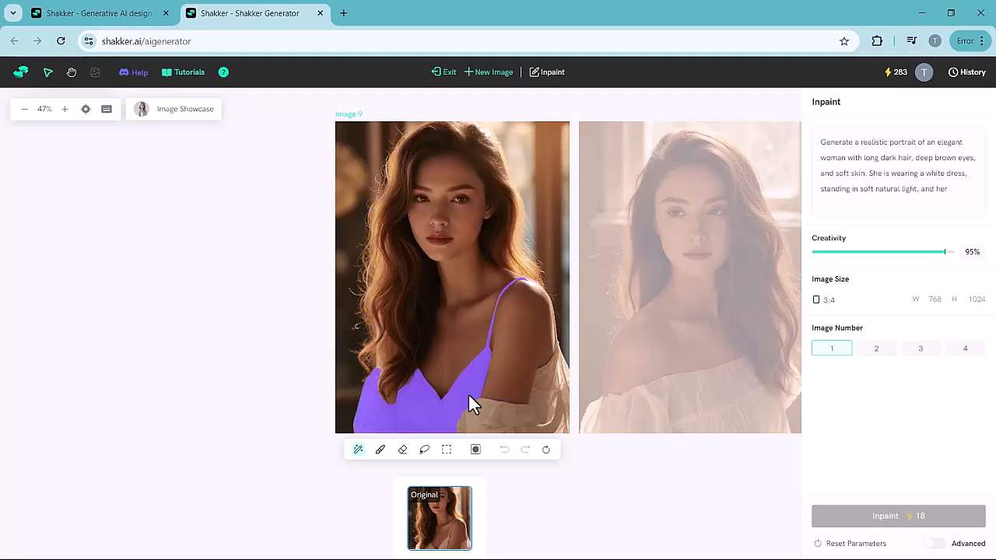
{"action": "left_click", "coordinate": [390, 293]}
{"action": "key", "text": "ctrl+a"}
{"action": "type", "text": "change the hair color to black"}
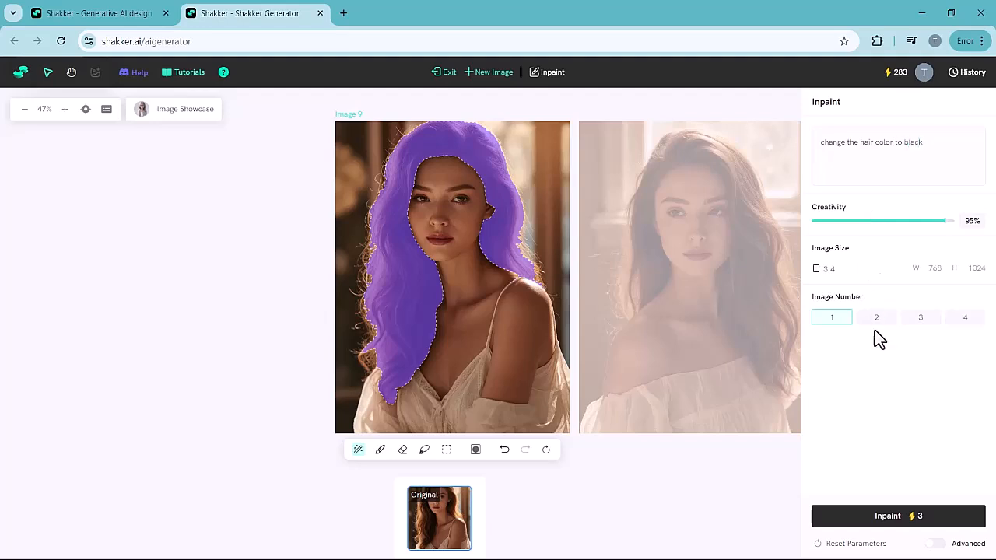
{"action": "left_click", "coordinate": [834, 520]}
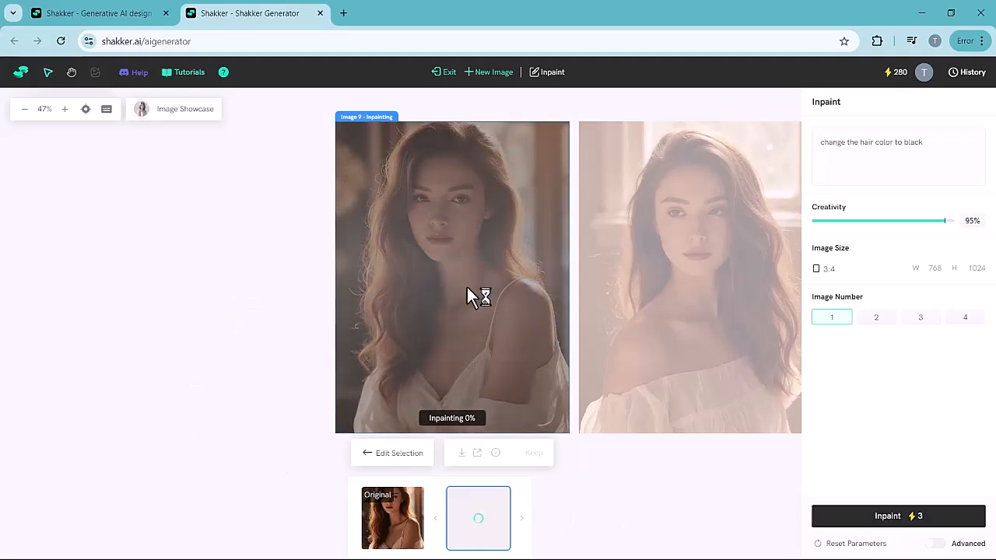
{"action": "left_click", "coordinate": [520, 421]}
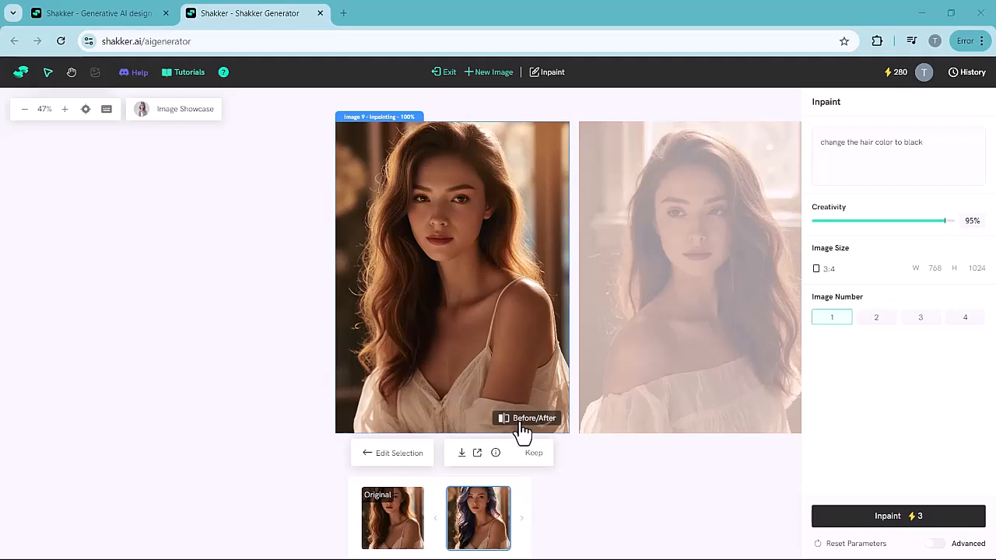
- Inpaint the portrait again with the prompt "change the eyes color to blue", compare before and after, and exit inpainting
{"action": "double_click", "coordinate": [867, 142]}
{"action": "type", "text": "eeys"}
{"action": "left_click", "coordinate": [864, 157]}
{"action": "key", "text": "BackSpace"}
{"action": "type", "text": "e"}
{"action": "left_click", "coordinate": [926, 150]}
{"action": "key", "text": "BackSpace"}
{"action": "key", "text": "BackSpace"}
{"action": "key", "text": "BackSpace"}
{"action": "type", "text": "ue"}
{"action": "left_click", "coordinate": [907, 523]}
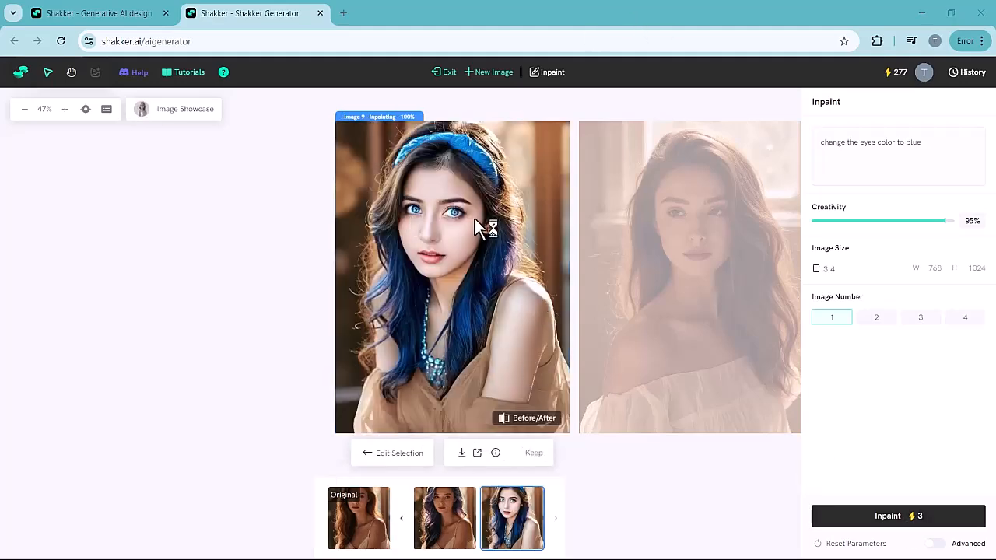
{"action": "left_click", "coordinate": [534, 420]}
{"action": "left_click", "coordinate": [441, 73]}
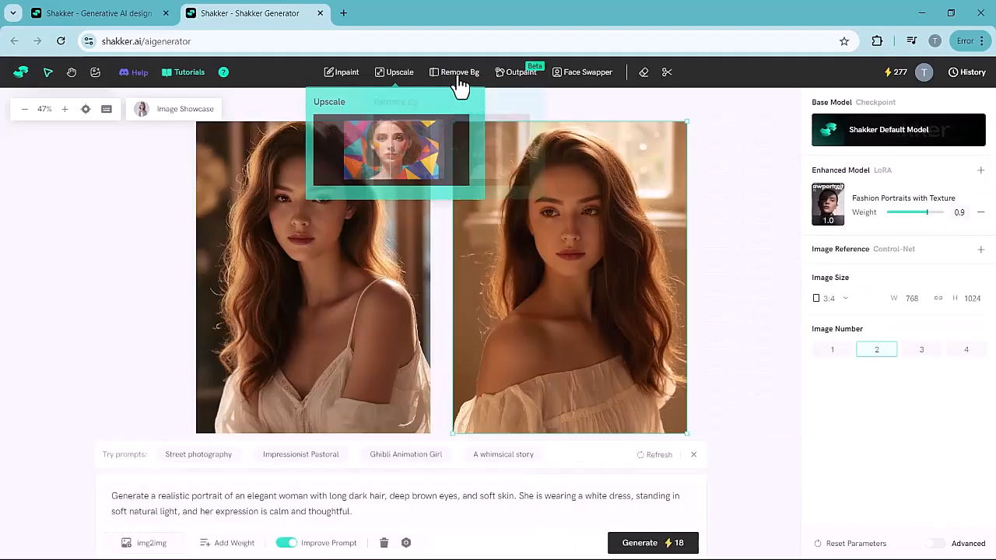
- Remove the background from the second portrait and download the cut-out image
{"action": "left_click", "coordinate": [462, 76]}
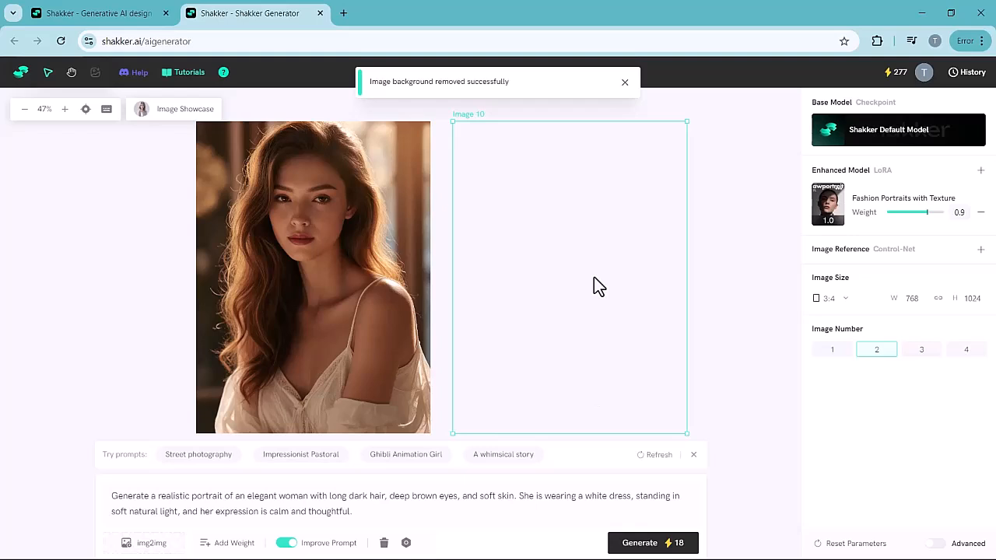
{"action": "left_click", "coordinate": [436, 76]}
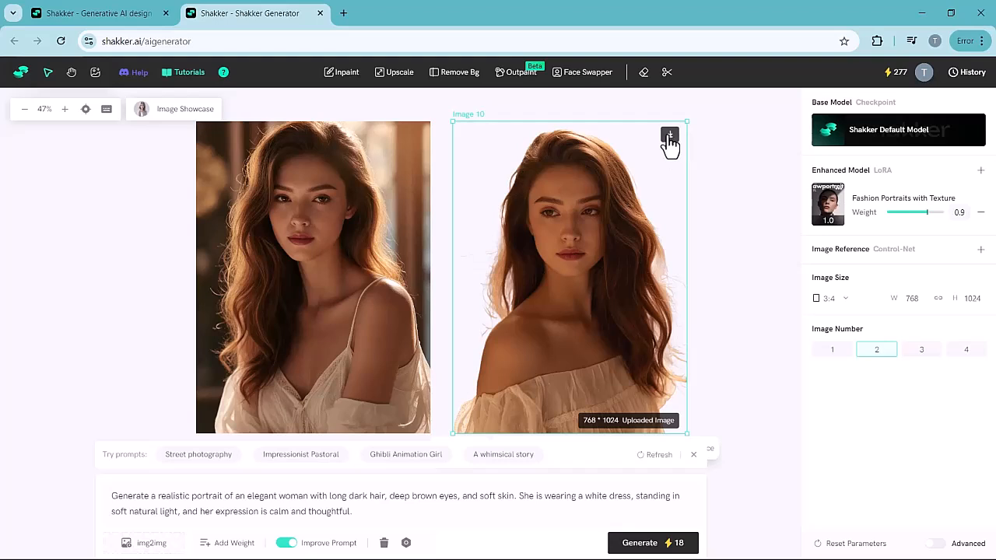
{"action": "left_click", "coordinate": [669, 137]}
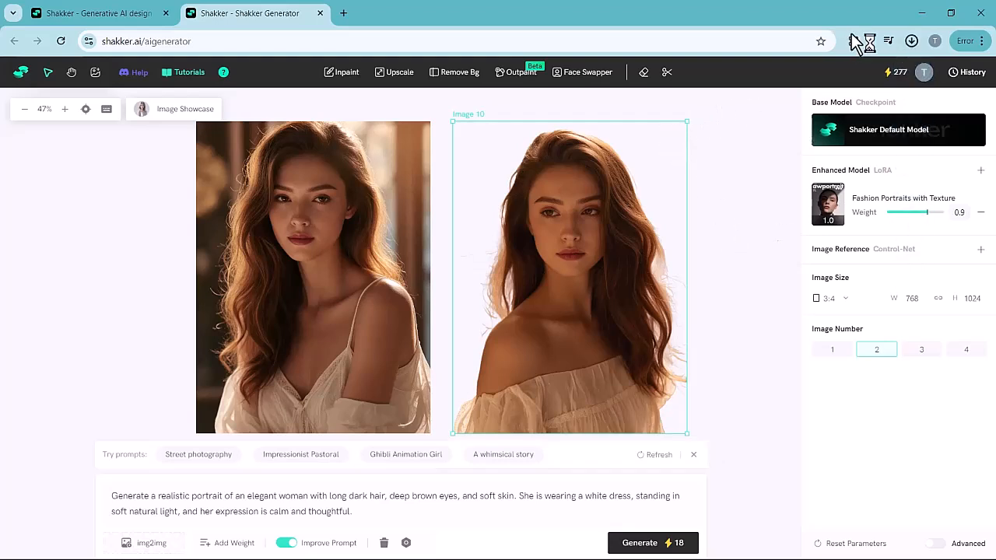
{"action": "left_click", "coordinate": [823, 85]}
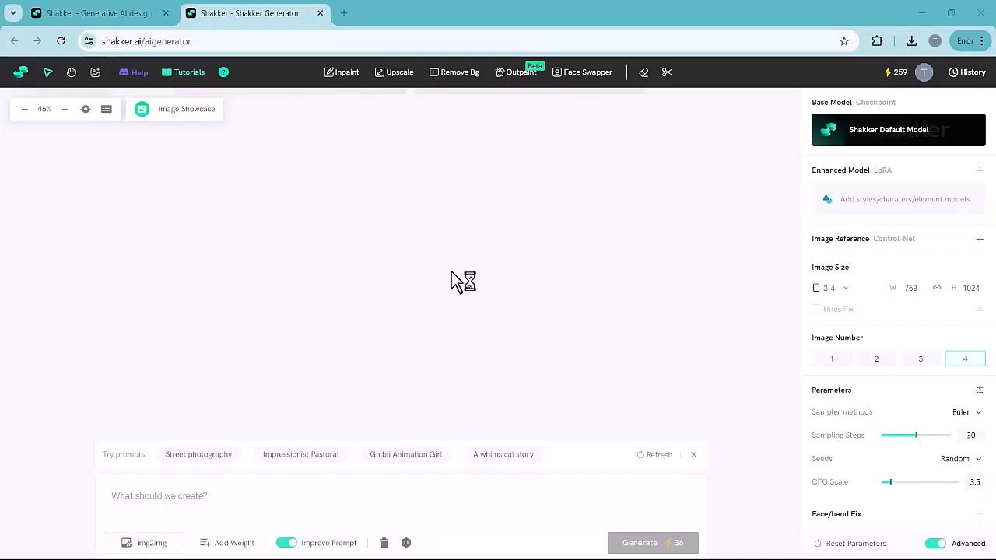
- Add the favorite VectorJourney v2.0 LoRA as the enhanced model and set the image number to 2
{"action": "left_click", "coordinate": [856, 202]}
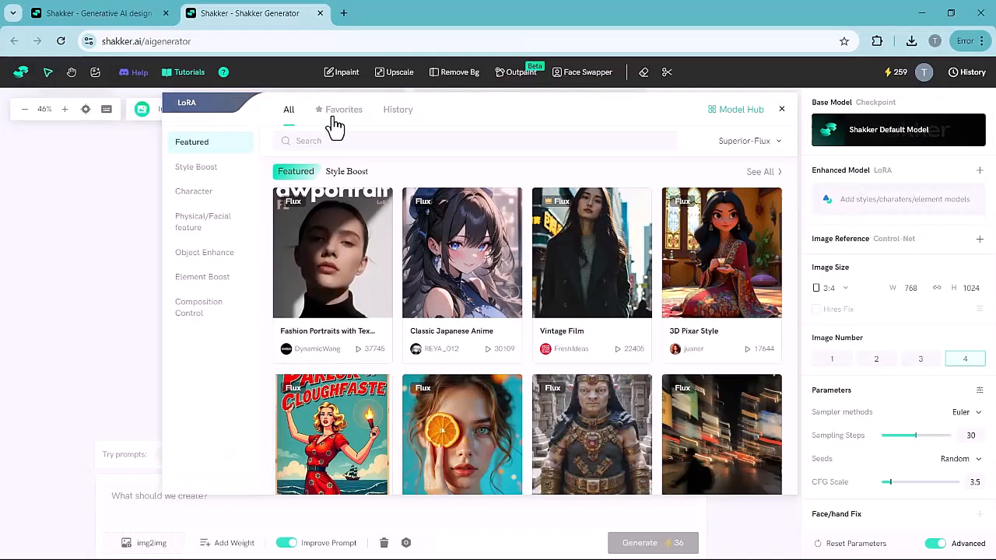
{"action": "left_click", "coordinate": [333, 113]}
{"action": "left_click", "coordinate": [318, 260]}
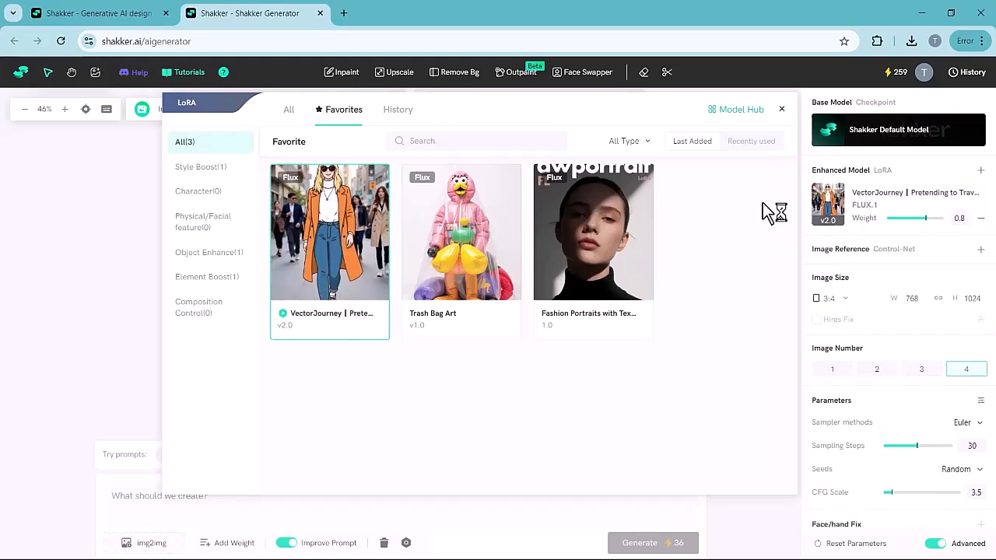
{"action": "left_click", "coordinate": [782, 109]}
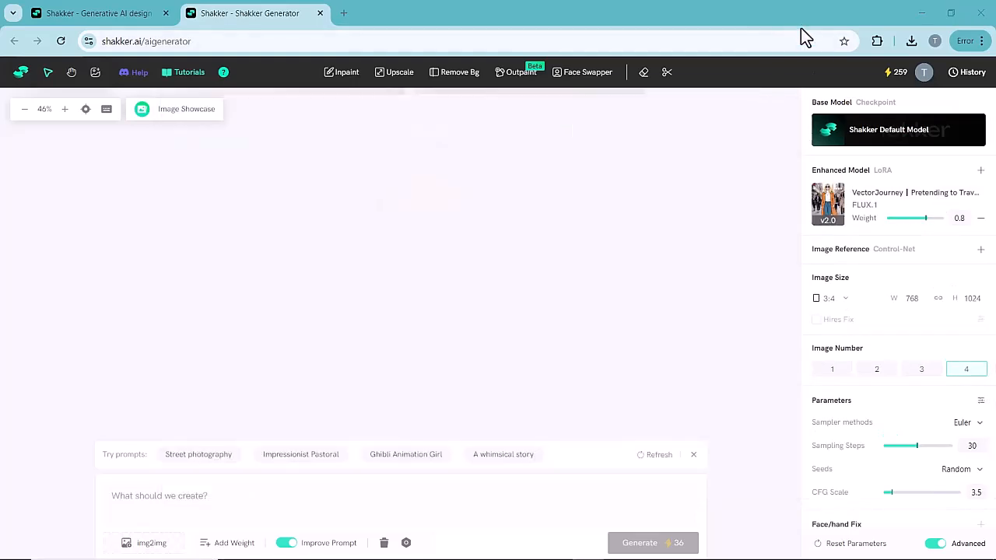
{"action": "left_click", "coordinate": [876, 373]}
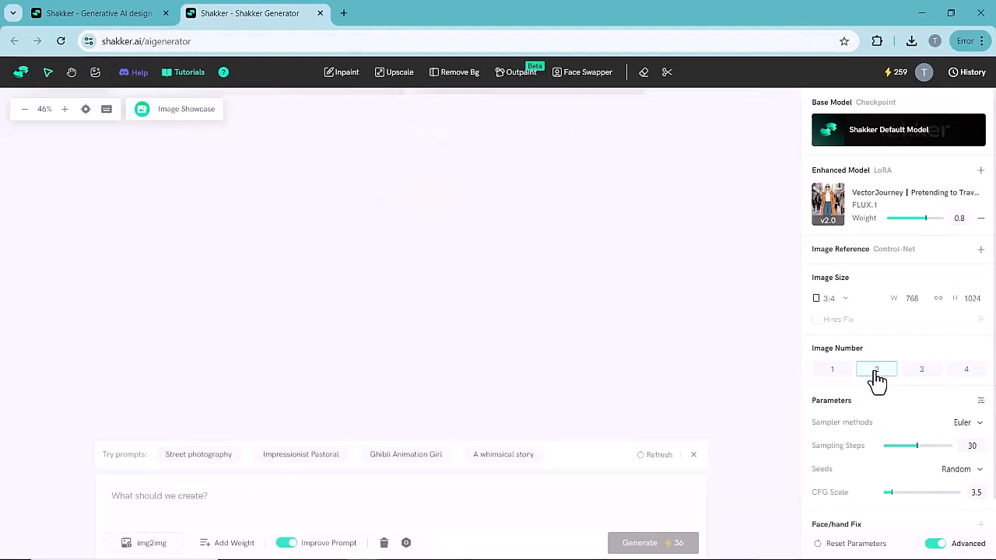
- Paste the prompt about a figure surrounded by swirling neon patterns in a dreamlike, futuristic setting and generate the images
{"action": "scroll", "coordinate": [853, 451], "scroll_direction": "down", "scroll_amount": 1}
{"action": "left_click", "coordinate": [240, 498]}
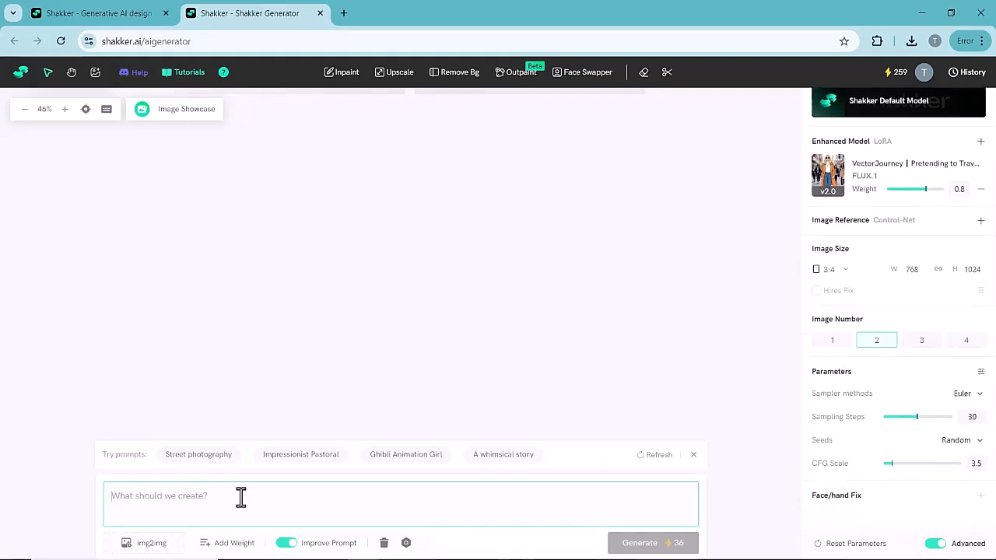
{"action": "key", "text": "ctrl+v"}
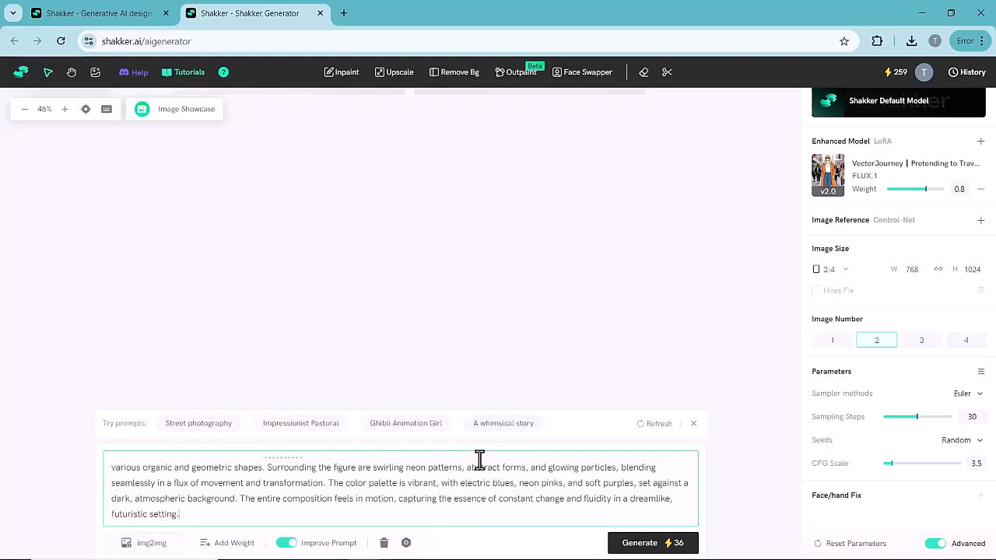
{"action": "left_click", "coordinate": [638, 545]}
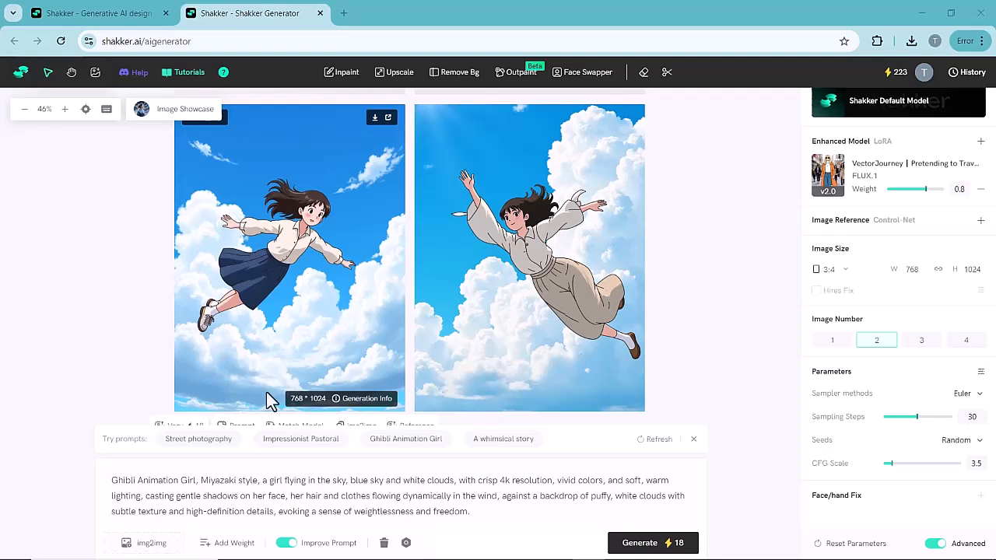
- Load the image file 5 from the Downloads folder as the img2img source
{"action": "left_click", "coordinate": [140, 543]}
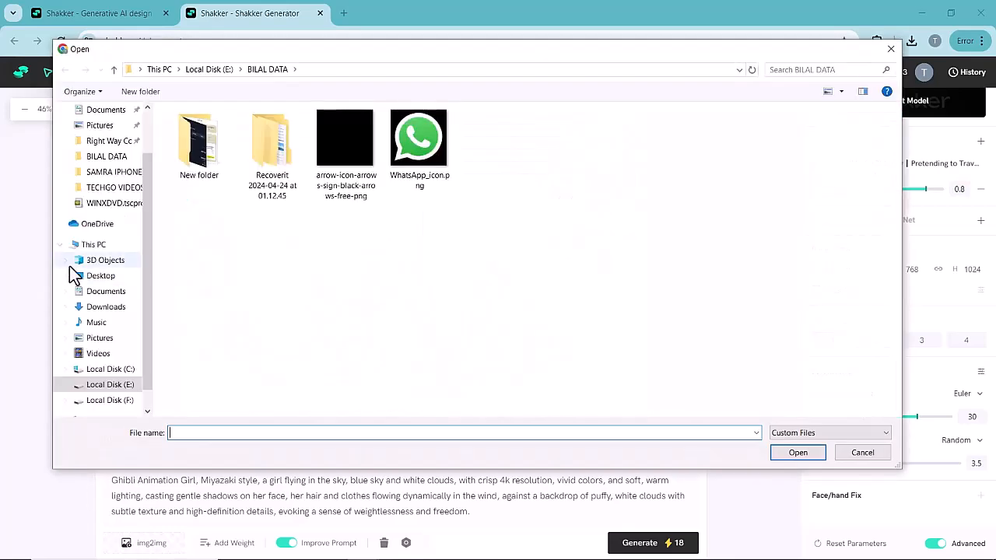
{"action": "left_click", "coordinate": [108, 309]}
{"action": "left_click", "coordinate": [220, 184]}
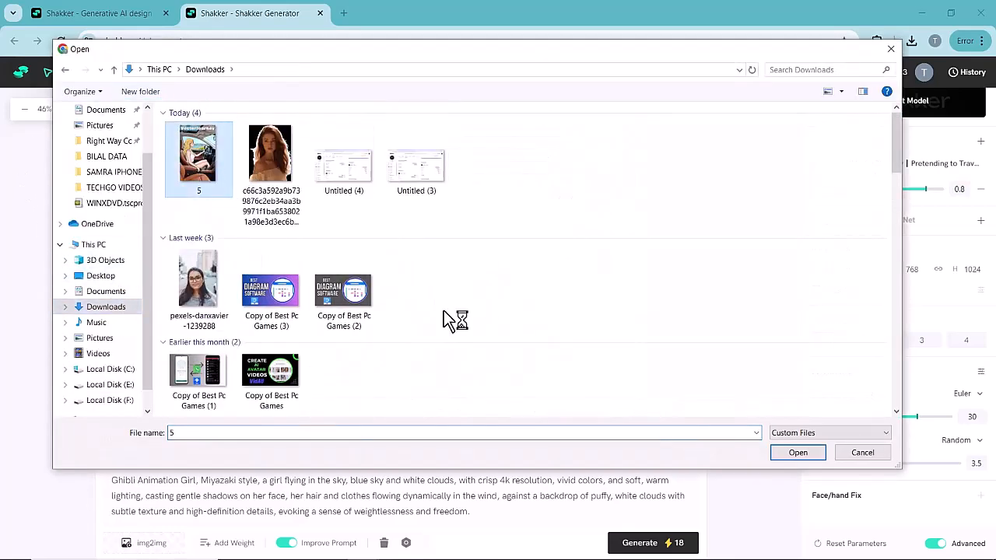
{"action": "left_click", "coordinate": [798, 454]}
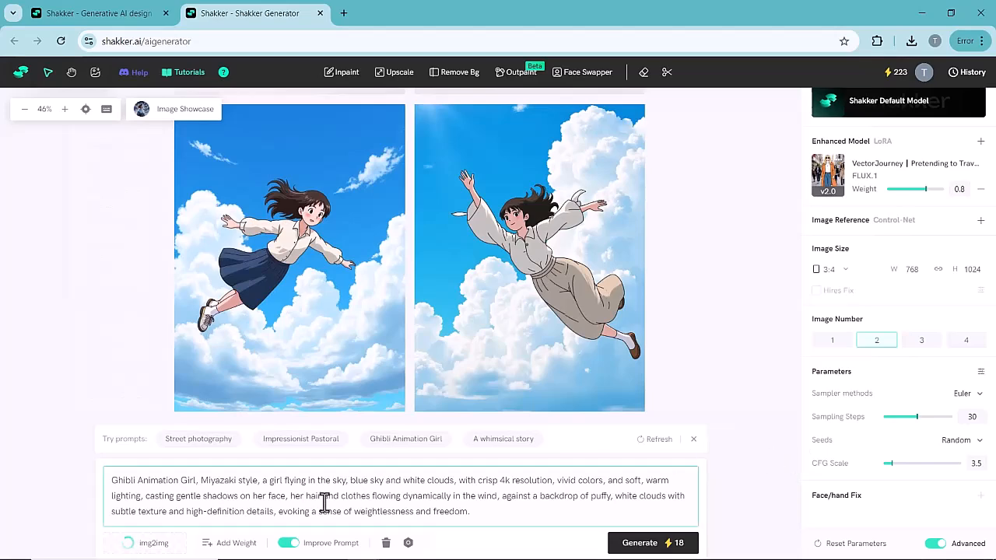
- Generate new images from the img2img source and review the results
{"action": "left_click", "coordinate": [655, 547]}
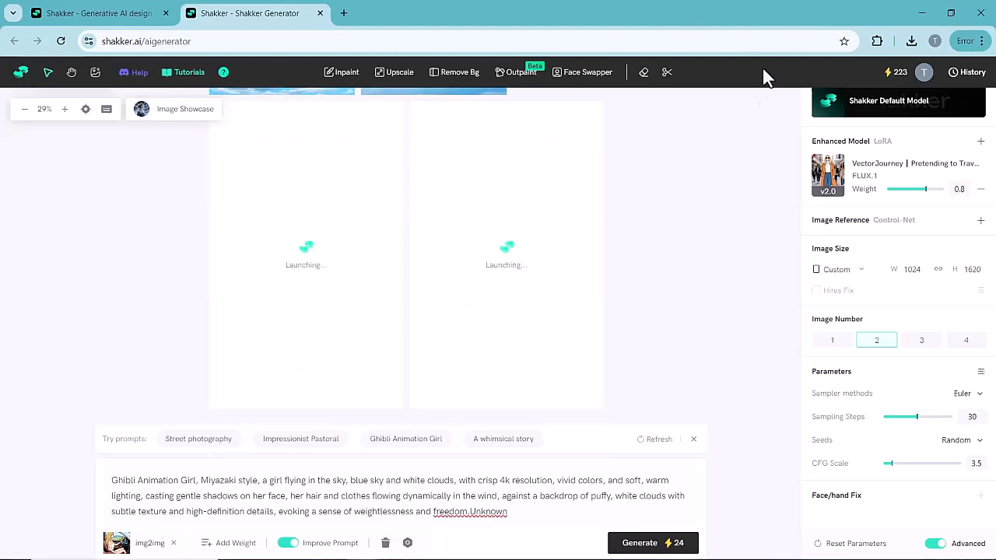
{"action": "scroll", "coordinate": [420, 198], "scroll_direction": "down", "scroll_amount": 3}
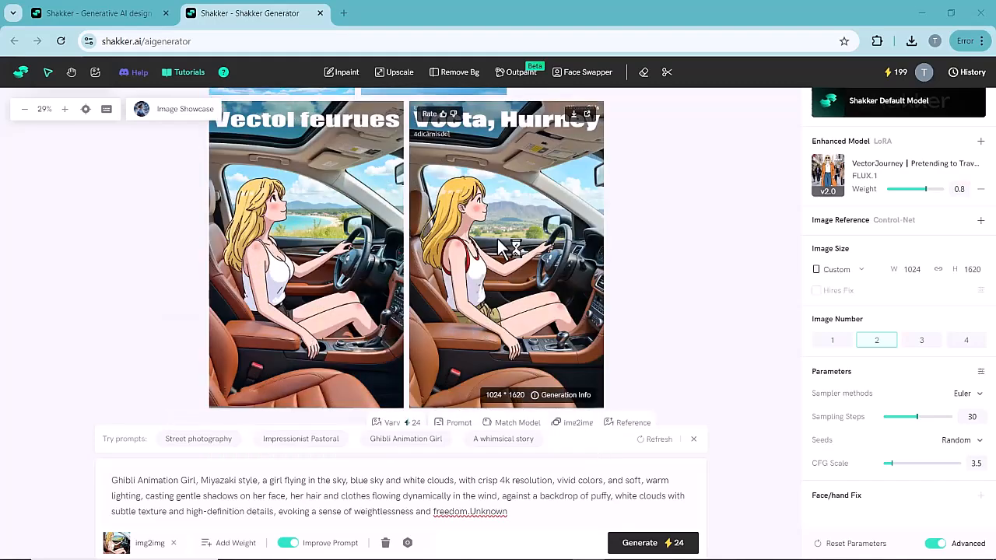
{"action": "scroll", "coordinate": [498, 239], "scroll_direction": "up", "scroll_amount": 3}
{"action": "scroll", "coordinate": [497, 239], "scroll_direction": "down", "scroll_amount": 2}
{"action": "scroll", "coordinate": [498, 239], "scroll_direction": "down", "scroll_amount": 1}
{"action": "scroll", "coordinate": [528, 277], "scroll_direction": "up", "scroll_amount": 1}
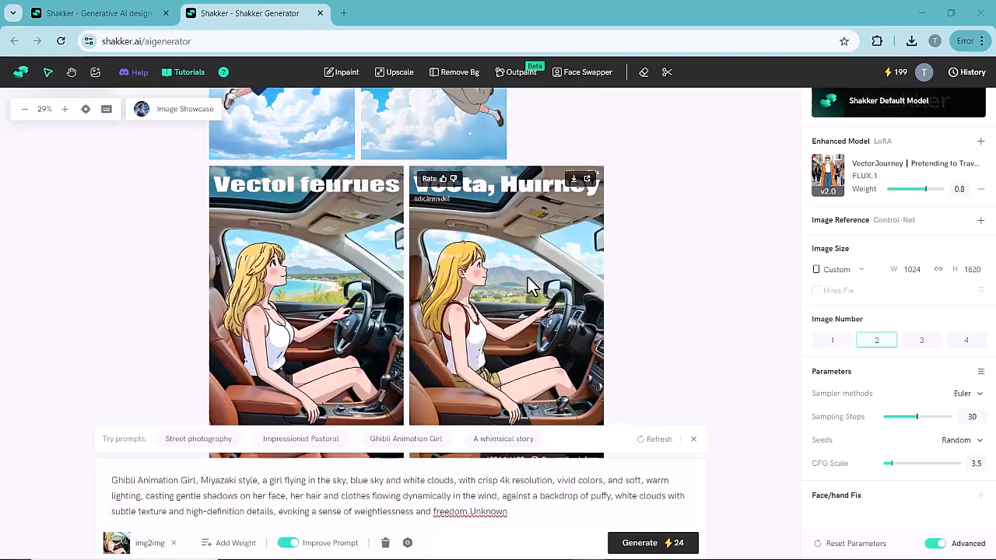
{"action": "scroll", "coordinate": [528, 282], "scroll_direction": "down", "scroll_amount": 1}
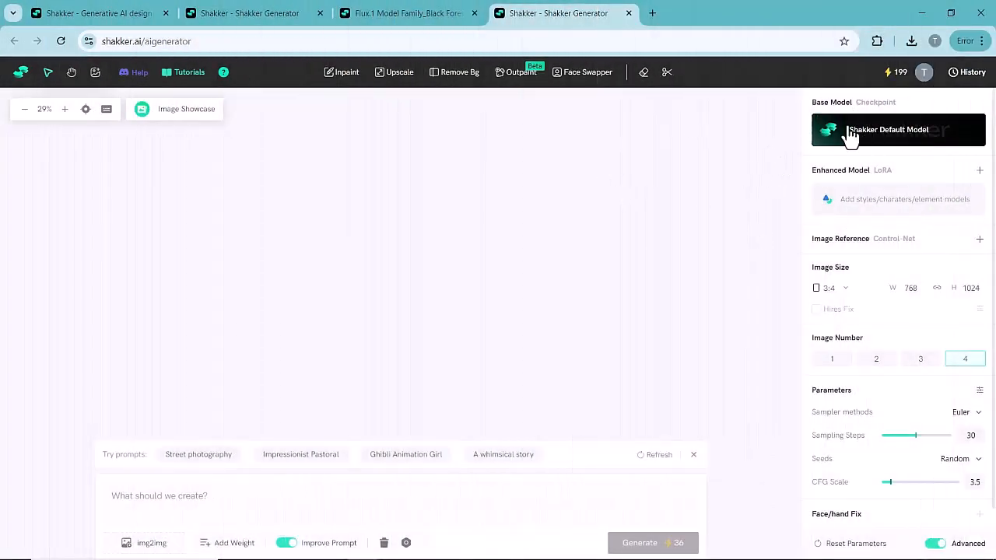
- Set the favorite Flux.1 Model Family (FLUX.1-dev-fp8) as base model, with image size 4:3 and image number 2
{"action": "left_click", "coordinate": [883, 138]}
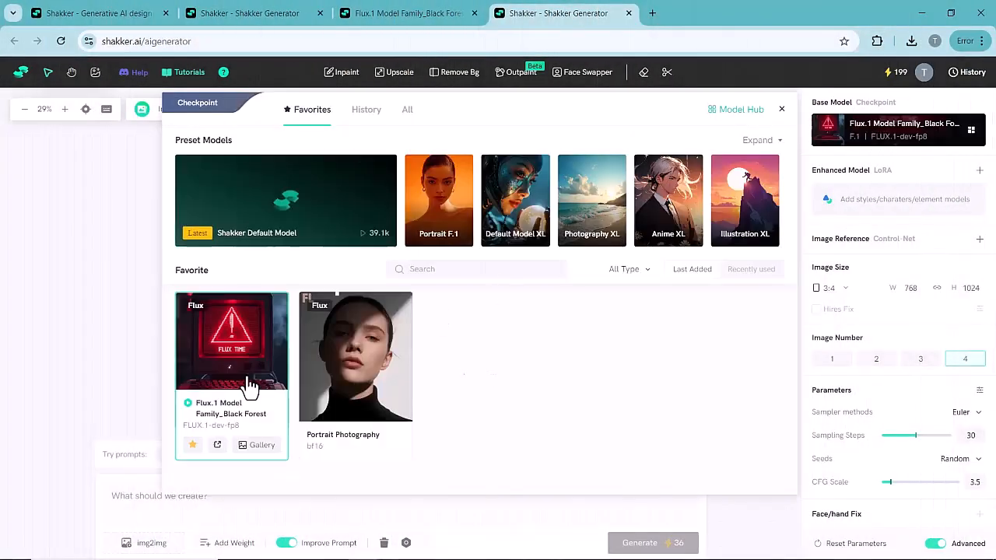
{"action": "left_click", "coordinate": [110, 246]}
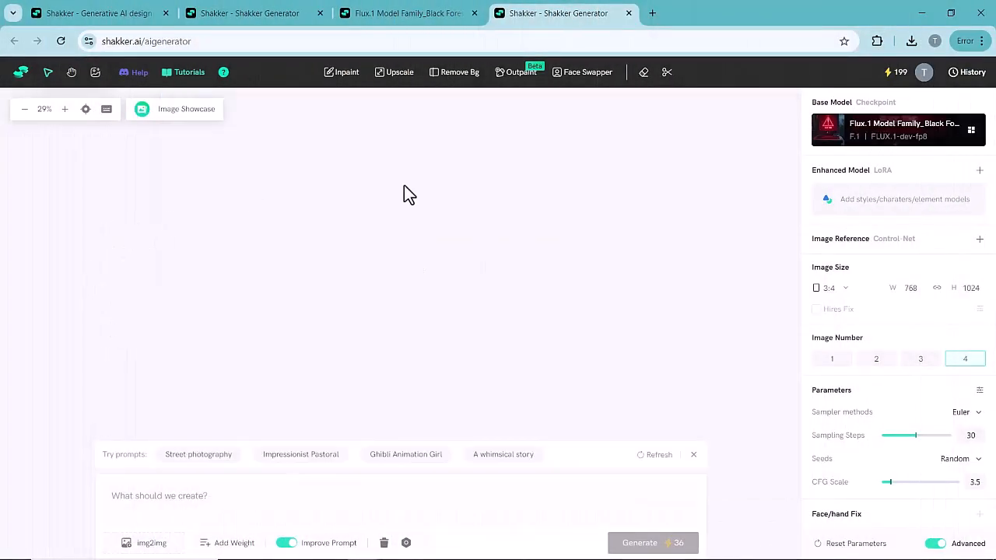
{"action": "left_click", "coordinate": [830, 288]}
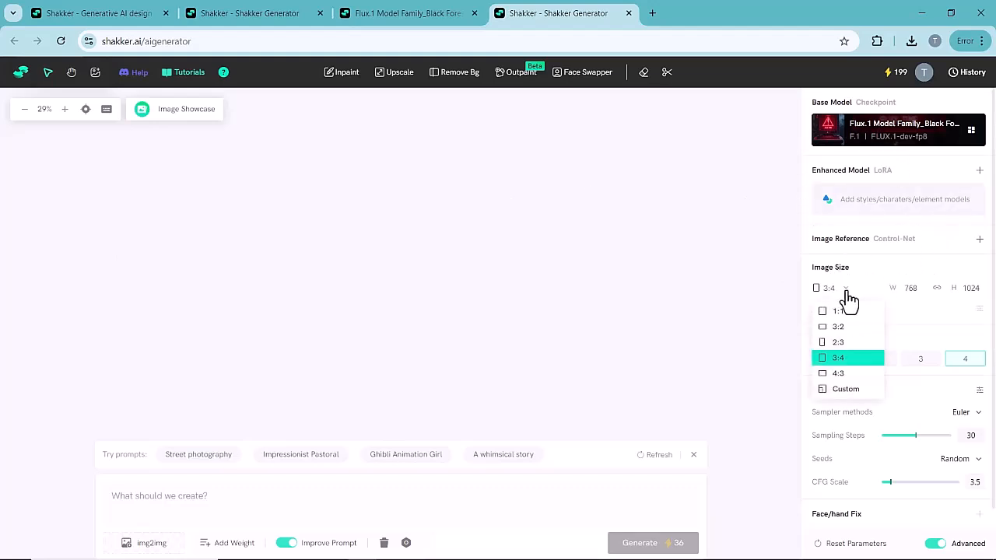
{"action": "left_click", "coordinate": [841, 374]}
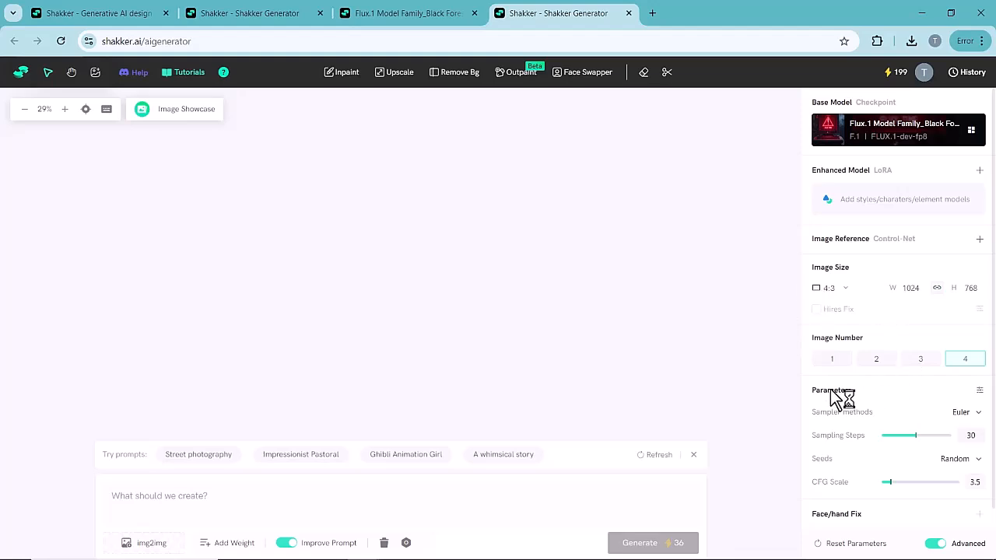
{"action": "left_click", "coordinate": [876, 360]}
- Paste the prompt about a figure cloaked in darkness with the text 'Motivación Oscura', generate the images and review them
{"action": "left_click", "coordinate": [400, 499]}
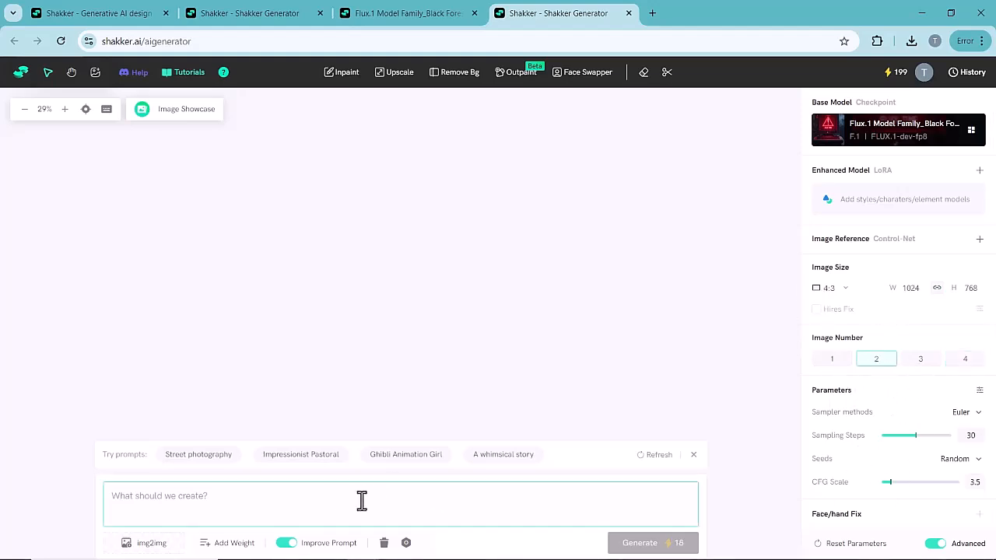
{"action": "key", "text": "ctrl+v"}
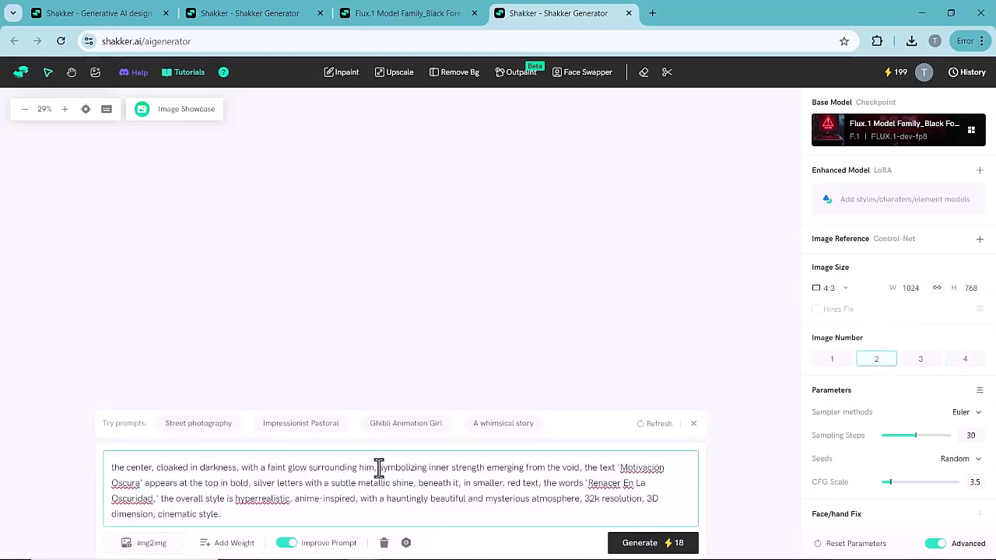
{"action": "left_click", "coordinate": [654, 553]}
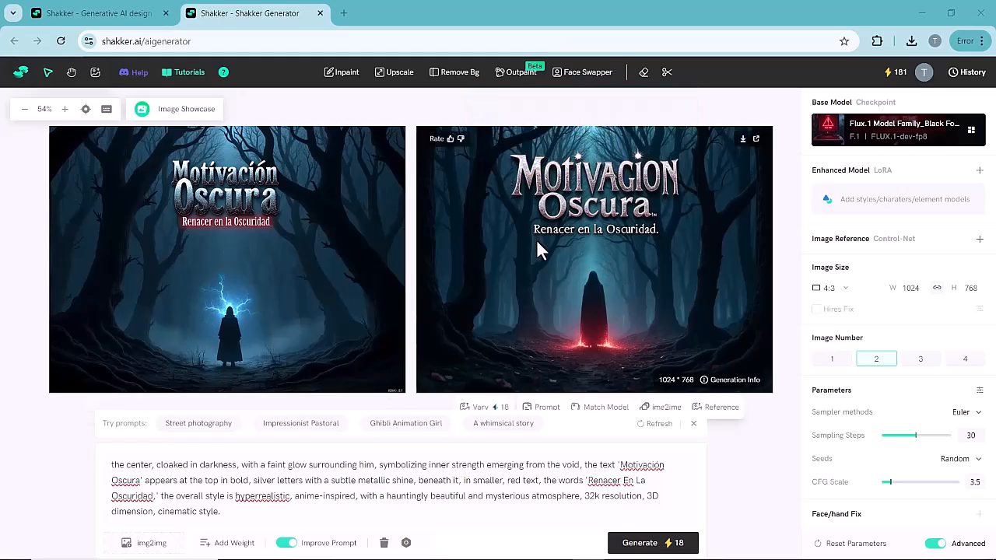
{"action": "scroll", "coordinate": [365, 247], "scroll_direction": "up", "scroll_amount": 1}
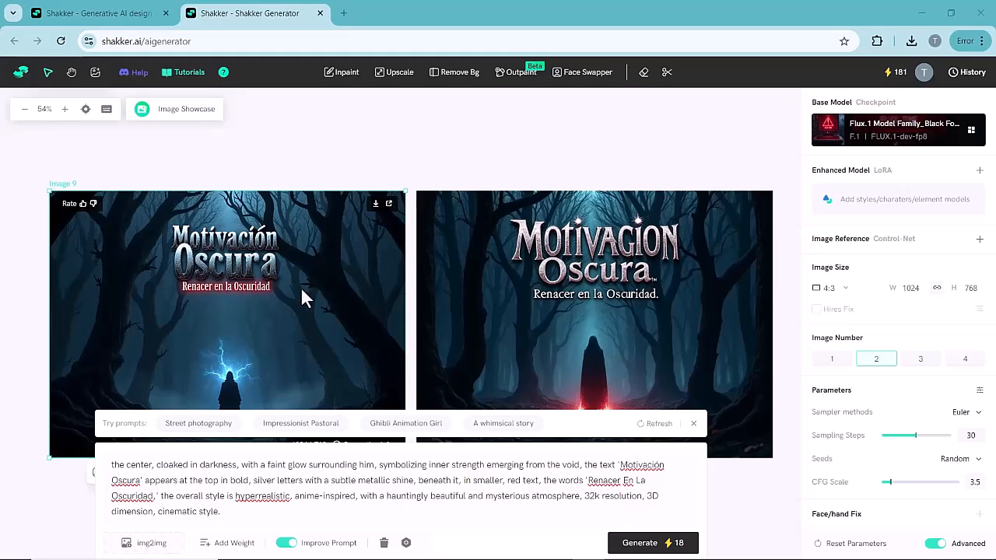
{"action": "scroll", "coordinate": [300, 286], "scroll_direction": "down", "scroll_amount": 2}
{"action": "scroll", "coordinate": [304, 296], "scroll_direction": "up", "scroll_amount": 1}
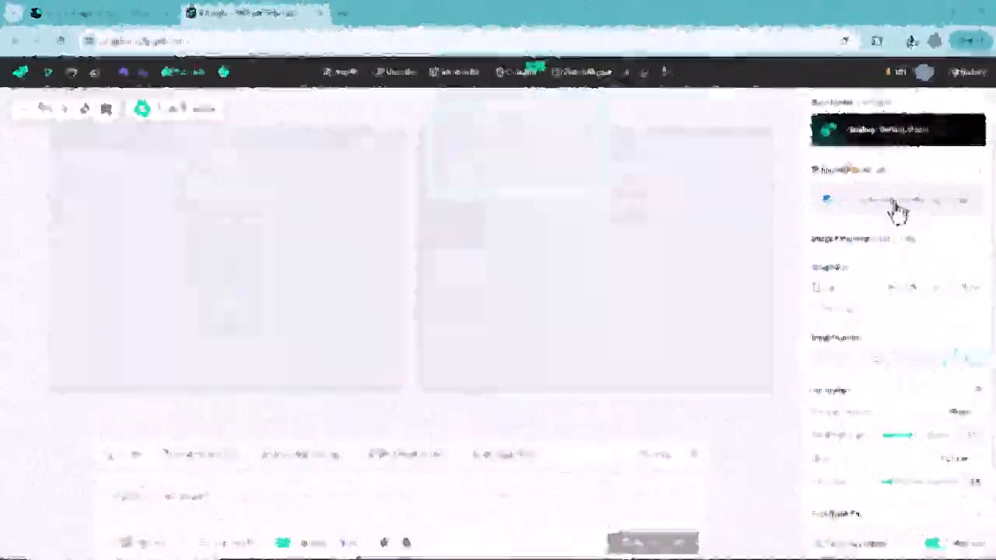
- Add the favorite F.1 | Fluorescent painting v1.0 LoRA as the enhanced model and set the image number to 2
{"action": "left_click", "coordinate": [897, 204]}
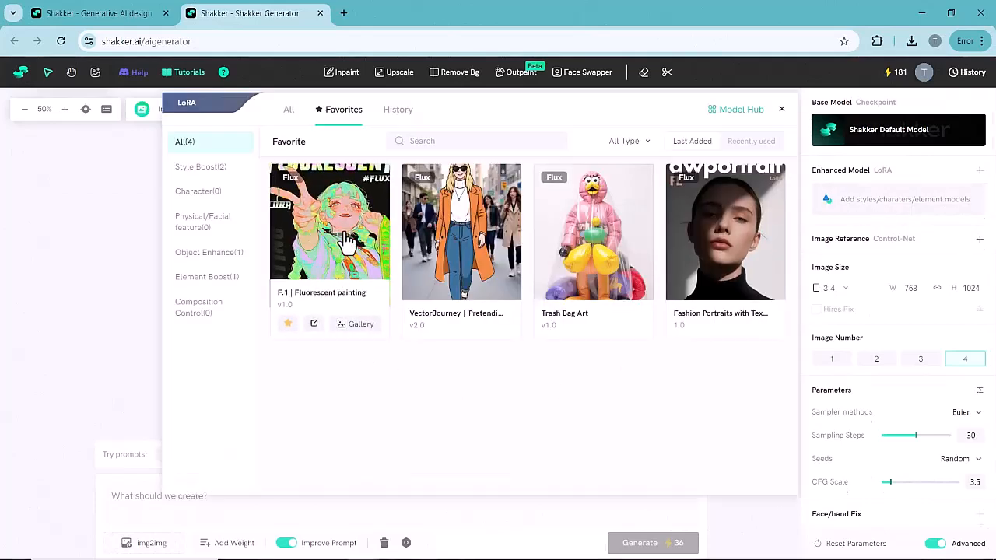
{"action": "left_click", "coordinate": [346, 241]}
{"action": "left_click", "coordinate": [152, 327]}
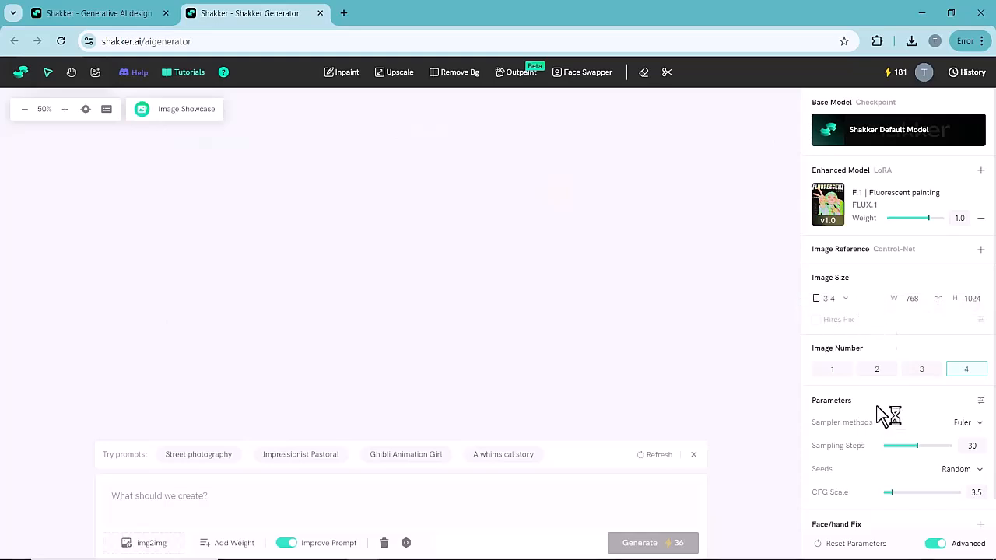
{"action": "left_click", "coordinate": [877, 370]}
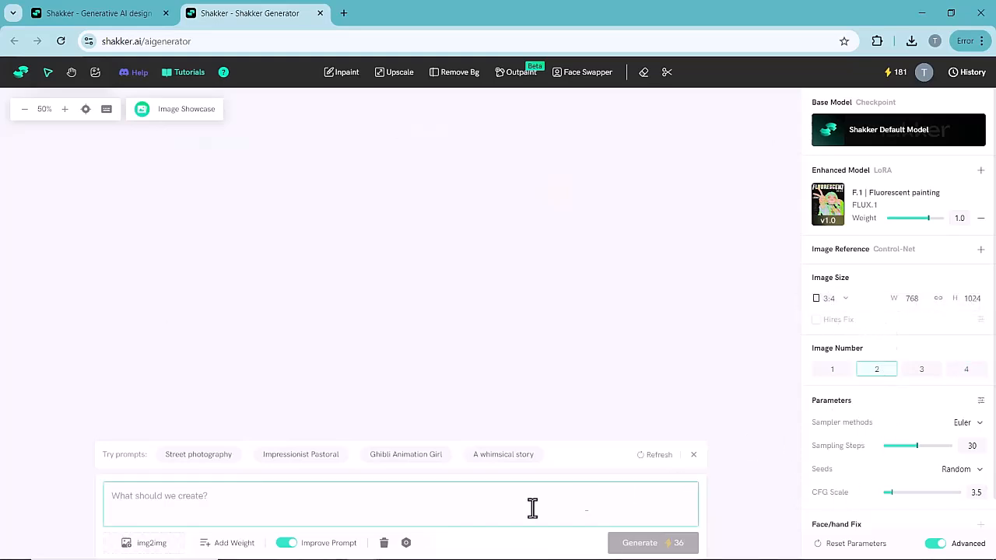
- Paste the prompt about fluorescent braids, a peace sign gesture and 'FLUORESCENT' and 'FLUX.' text effects, and generate the images
{"action": "left_click", "coordinate": [412, 498]}
{"action": "key", "text": "ctrl+v"}
{"action": "left_click", "coordinate": [643, 543]}
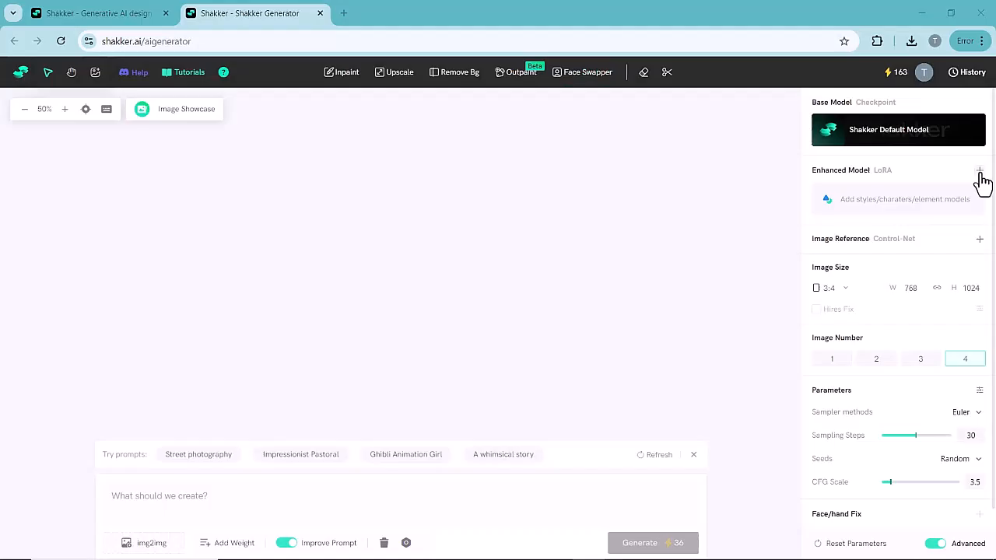
- Add the favorite Trash Bag Art v1.0 LoRA as the enhanced model
{"action": "left_click", "coordinate": [979, 172]}
{"action": "left_click", "coordinate": [346, 113]}
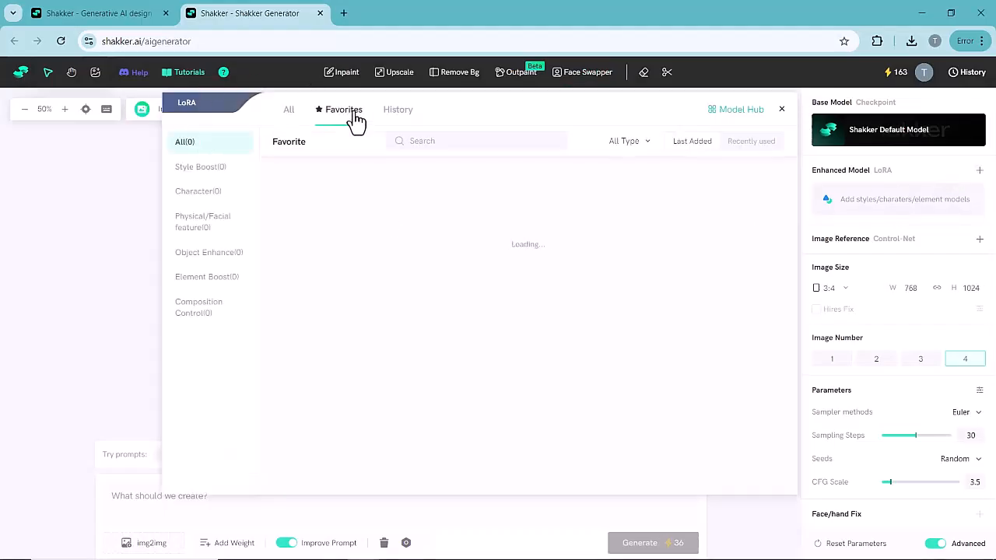
{"action": "left_click", "coordinate": [605, 241]}
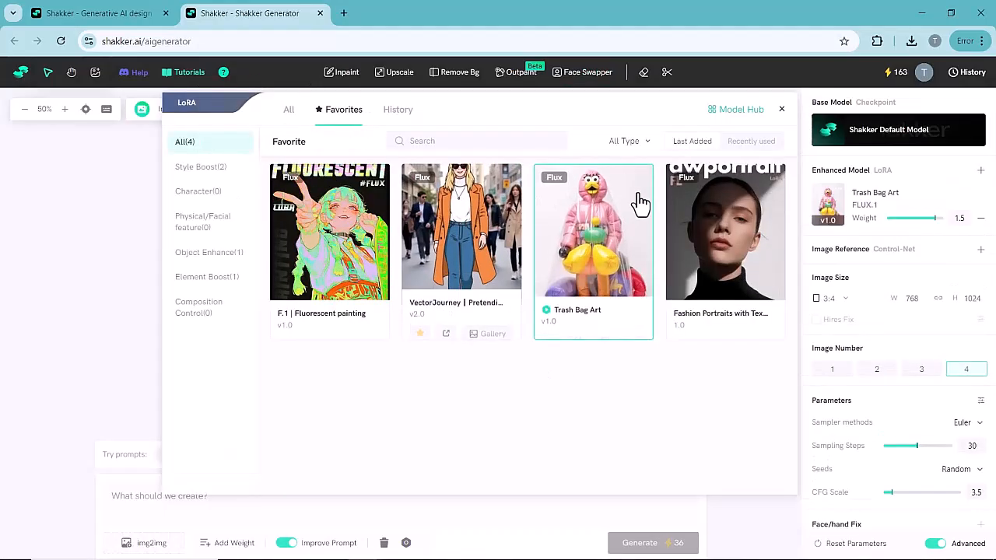
{"action": "left_click", "coordinate": [100, 256]}
- Set the image number to 2 and generate from the pasted prompt about an abstract installation art scene with a bird toy
{"action": "left_click", "coordinate": [431, 508]}
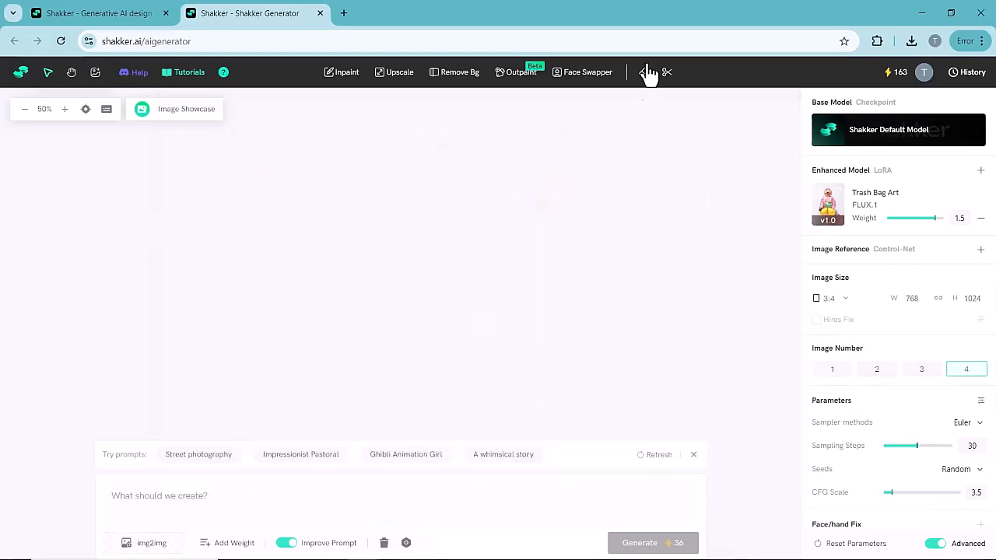
{"action": "left_click", "coordinate": [878, 372]}
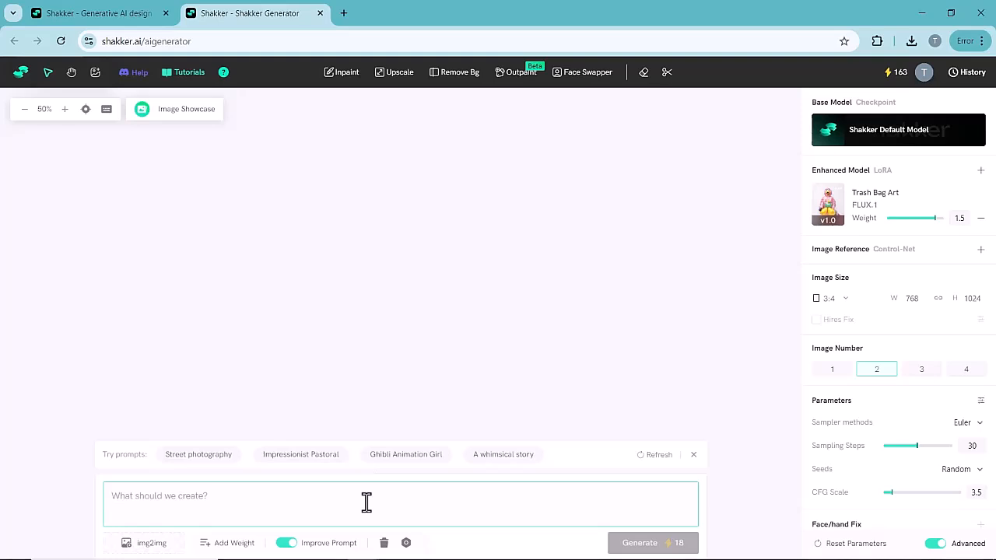
{"action": "type", "text": "Generate an abstract installation art scene on a white background. The centerpiece is a toy resembling a bird with a bright yellow face, encased in a transparent plastic bag. Surrounding the bird are various vibrant, colorful objects and large, inflatable dolls made from garbage bags. The scene is composed of oversized, playful toys in bold colors, arranged in a chaotic yet artistic display, symbolizing environmental themes. The overall style is modern, with an emphasis on the intersection of playfulness and environmental consciousness, as part of an artist's exhibition."}
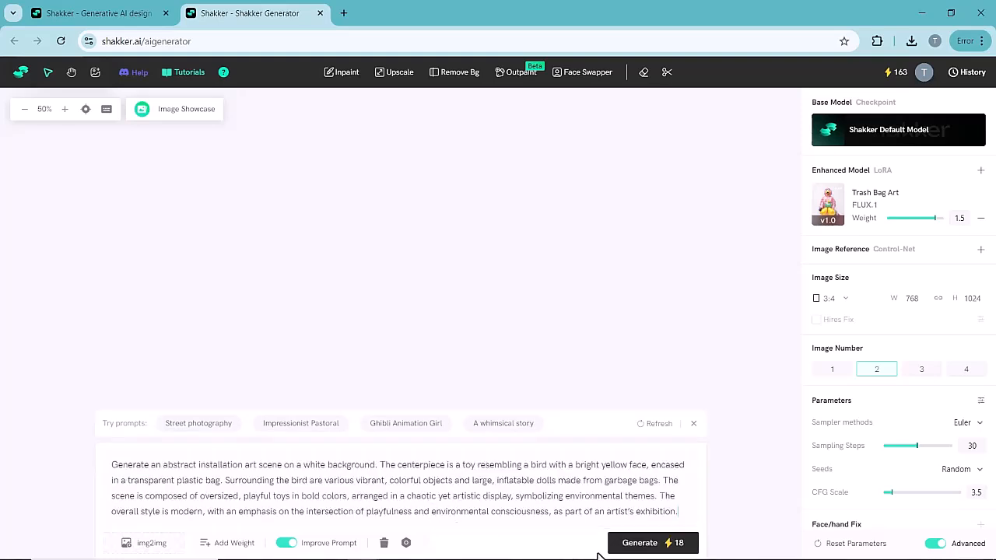
{"action": "left_click", "coordinate": [638, 549]}
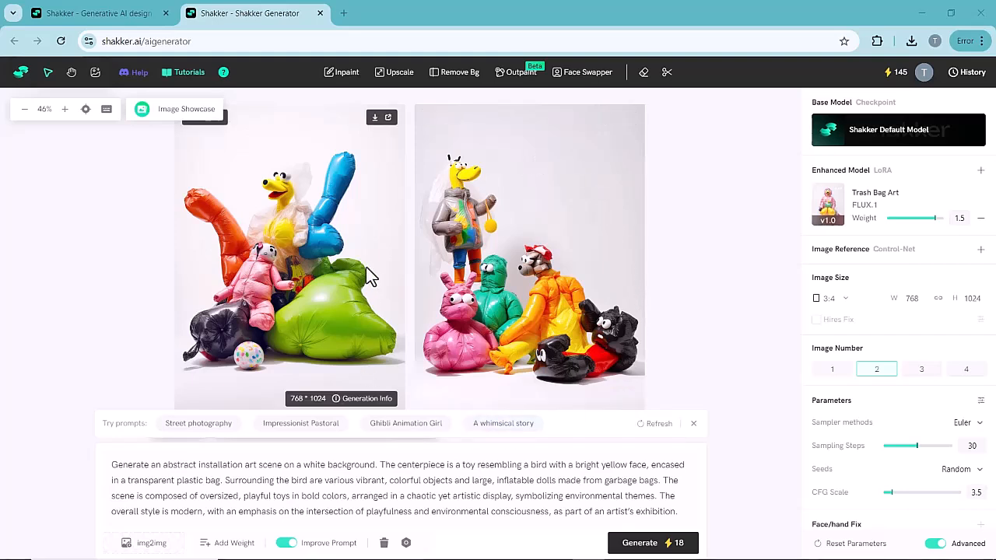
- Close the generator and browse the model gallery on the home page
{"action": "left_click", "coordinate": [320, 13]}
{"action": "scroll", "coordinate": [527, 267], "scroll_direction": "up", "scroll_amount": 5}
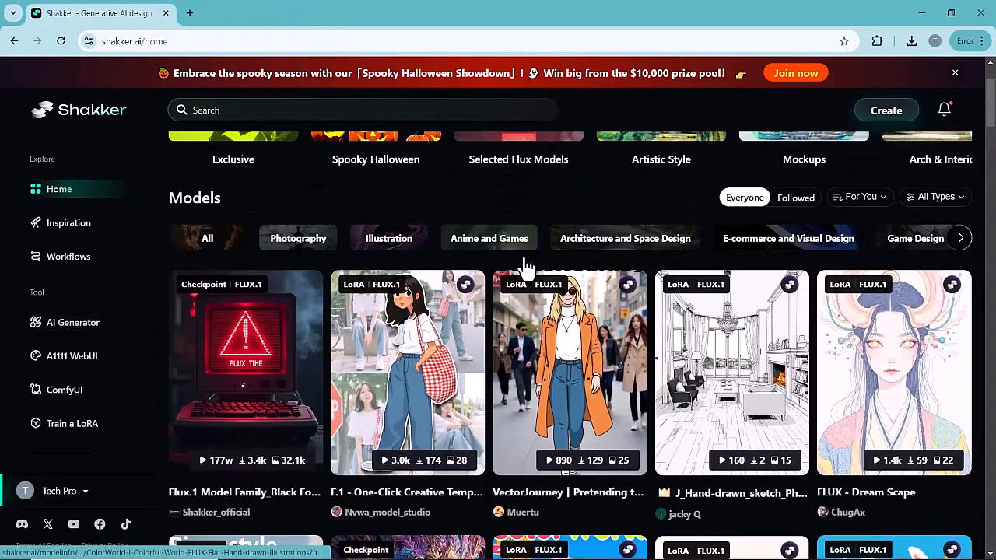
{"action": "scroll", "coordinate": [527, 267], "scroll_direction": "down", "scroll_amount": 6}
{"action": "scroll", "coordinate": [527, 267], "scroll_direction": "down", "scroll_amount": 5}
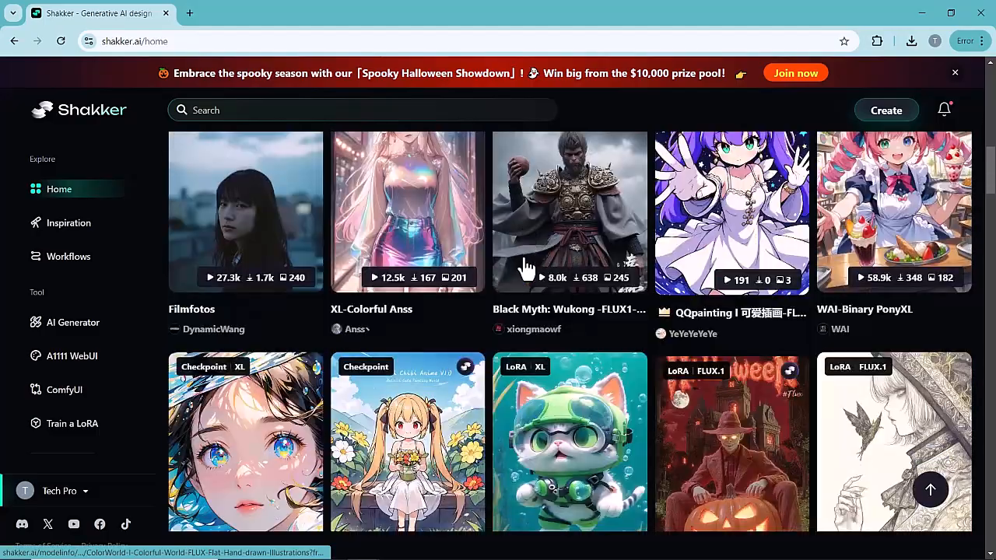
{"action": "scroll", "coordinate": [527, 267], "scroll_direction": "down", "scroll_amount": 12}
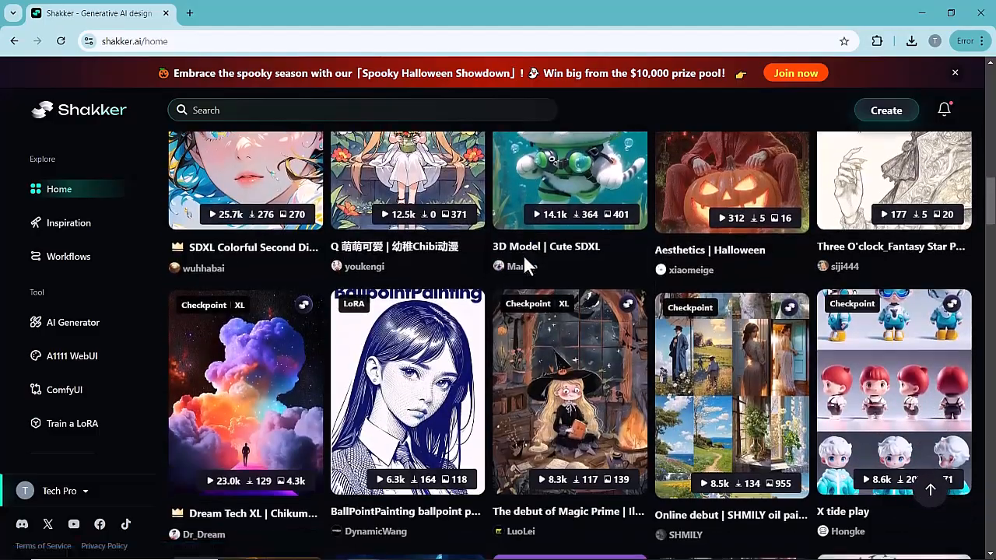
{"action": "scroll", "coordinate": [525, 263], "scroll_direction": "down", "scroll_amount": 4}
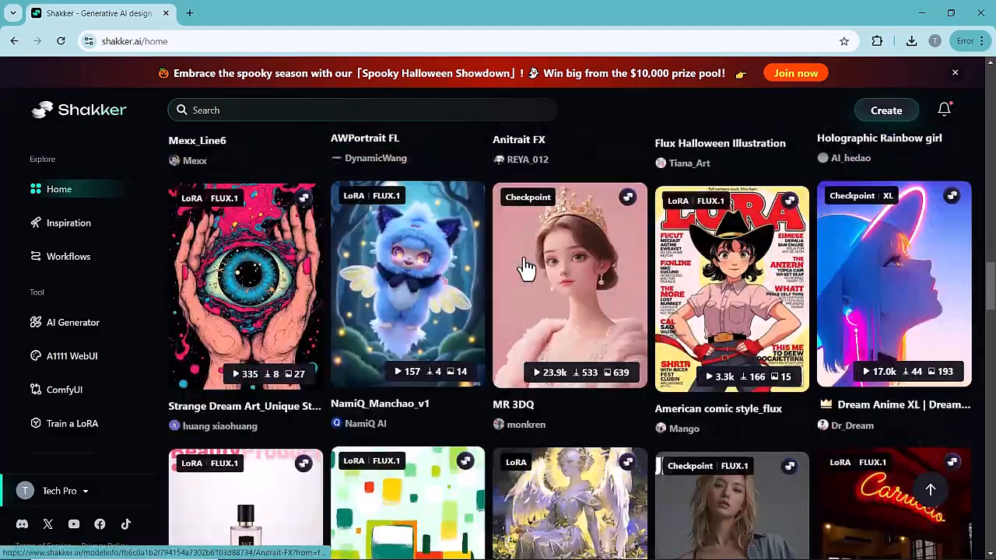
{"action": "scroll", "coordinate": [526, 267], "scroll_direction": "down", "scroll_amount": 4}
{"action": "scroll", "coordinate": [527, 267], "scroll_direction": "up", "scroll_amount": 10}
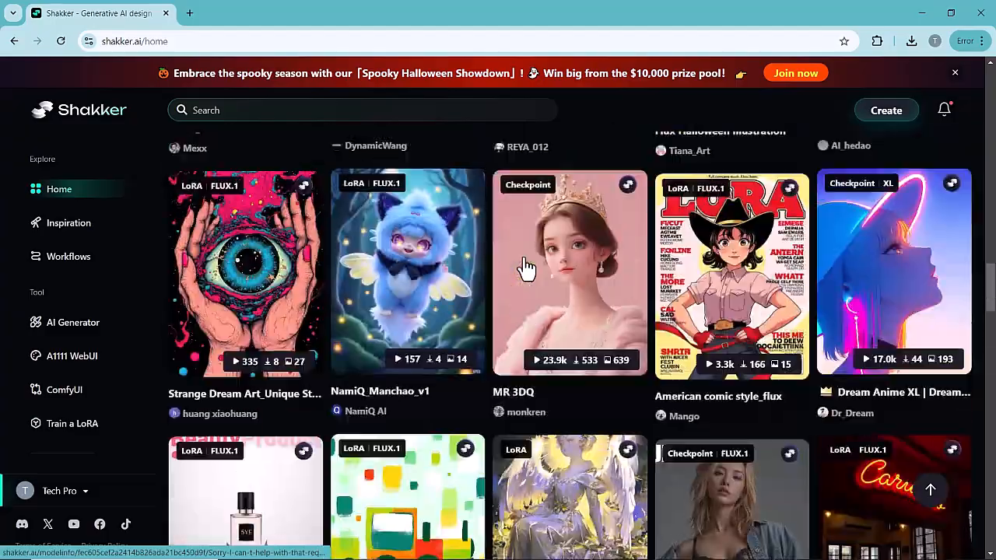
{"action": "scroll", "coordinate": [527, 267], "scroll_direction": "up", "scroll_amount": 9}
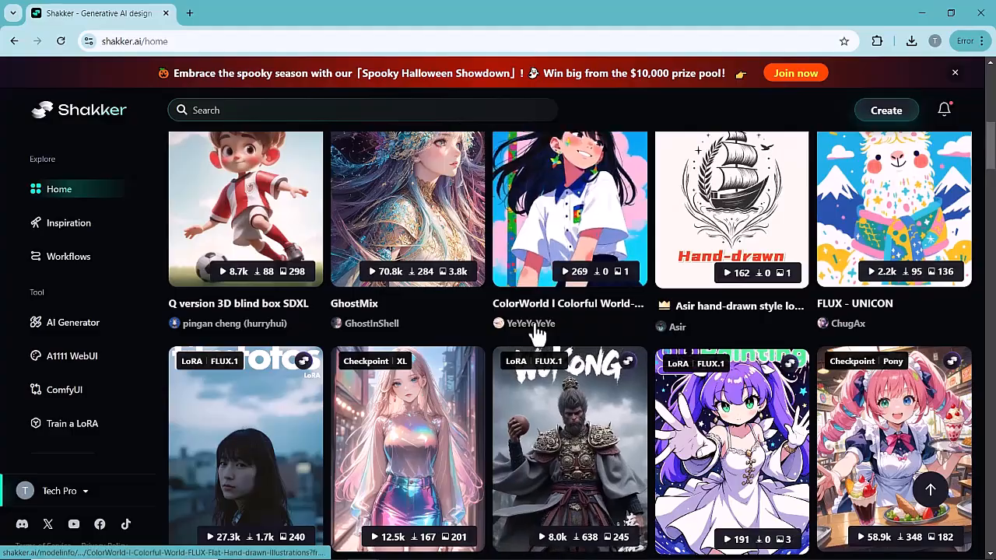
{"action": "scroll", "coordinate": [441, 164], "scroll_direction": "down", "scroll_amount": 3}
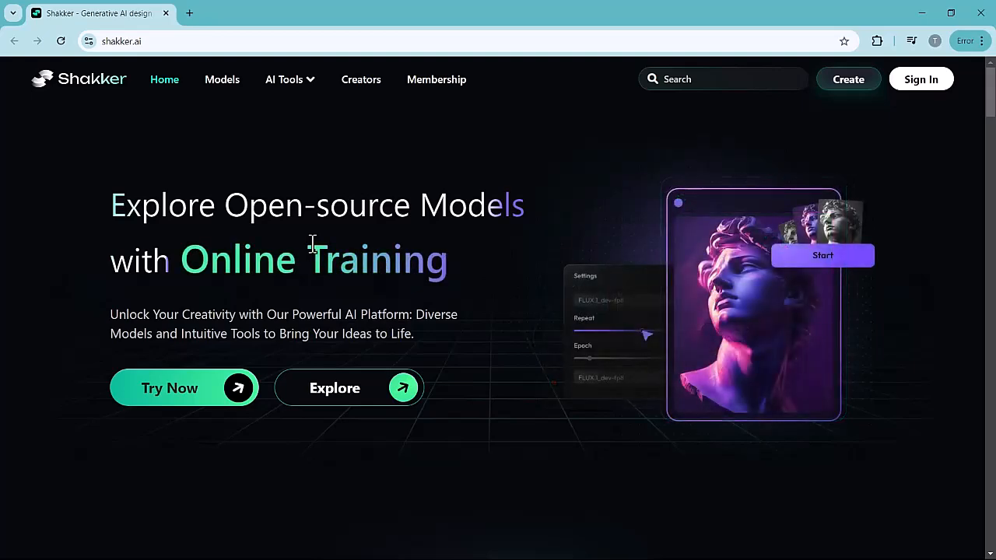
- Look through the exclusive models and selected Flux models on the Shakker landing page
{"action": "scroll", "coordinate": [312, 244], "scroll_direction": "down", "scroll_amount": 5}
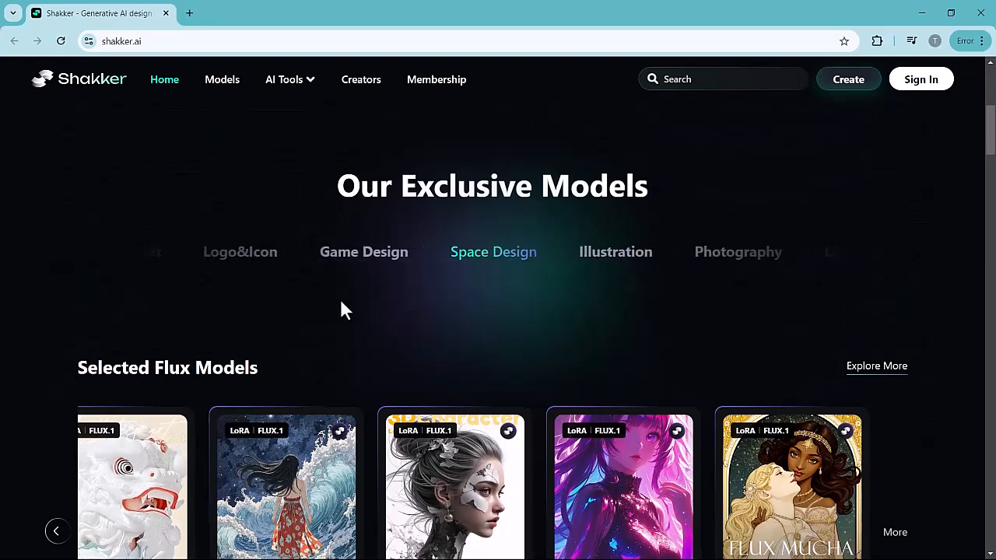
{"action": "scroll", "coordinate": [341, 302], "scroll_direction": "down", "scroll_amount": 1}
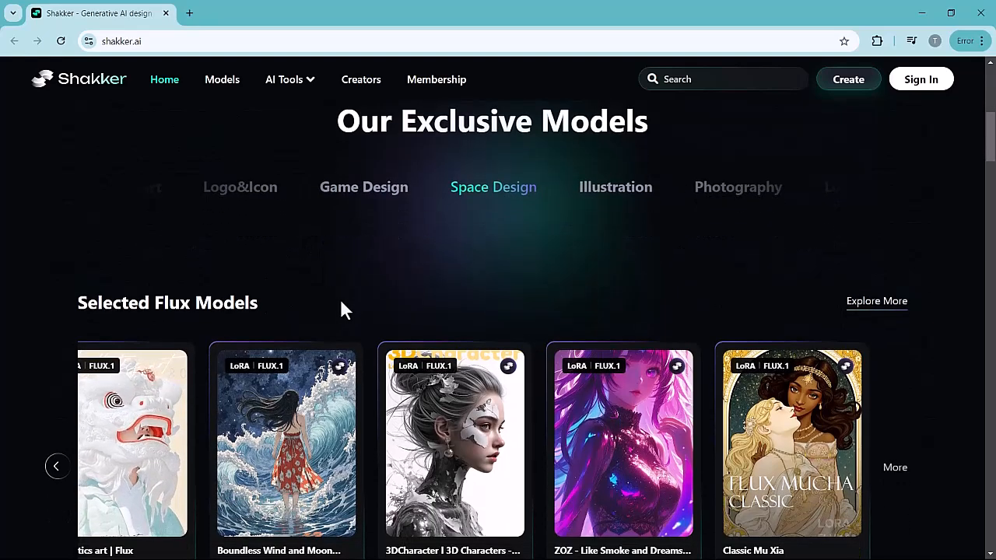
{"action": "scroll", "coordinate": [350, 257], "scroll_direction": "down", "scroll_amount": 2}
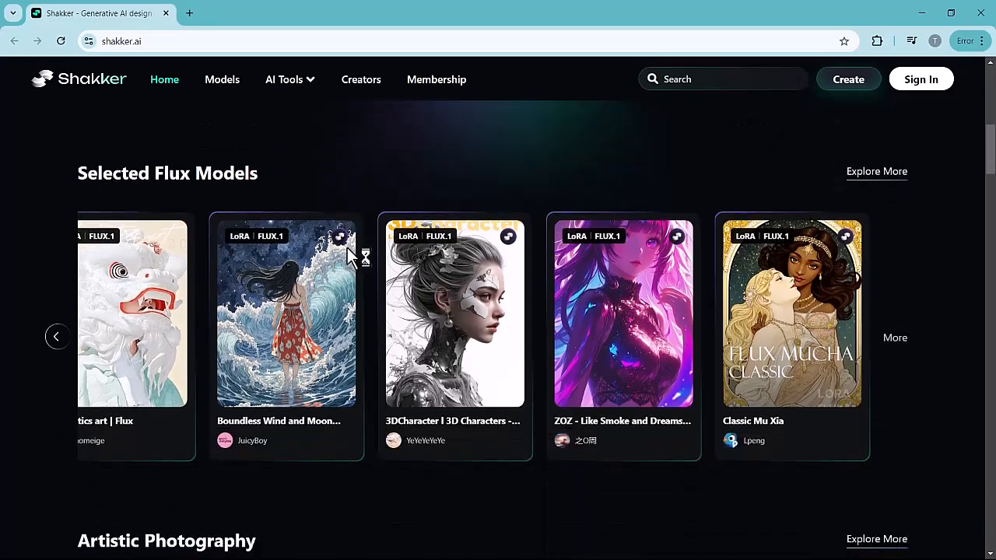